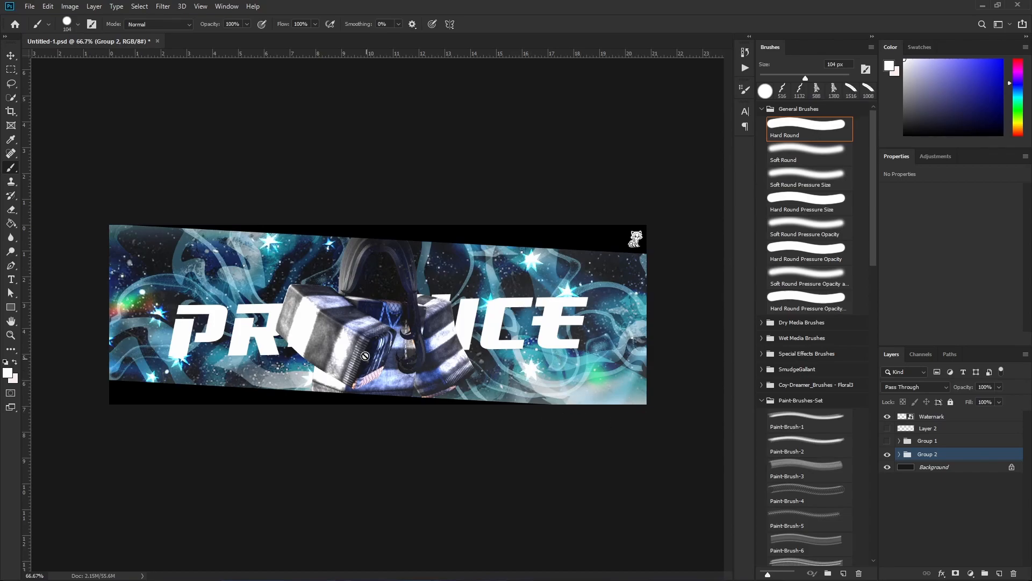
Add a Color Lookup adjustment layer above Group 2 and try the 2Strip.look and FoggyNight.3DL LUTs.
left_click(970, 573)
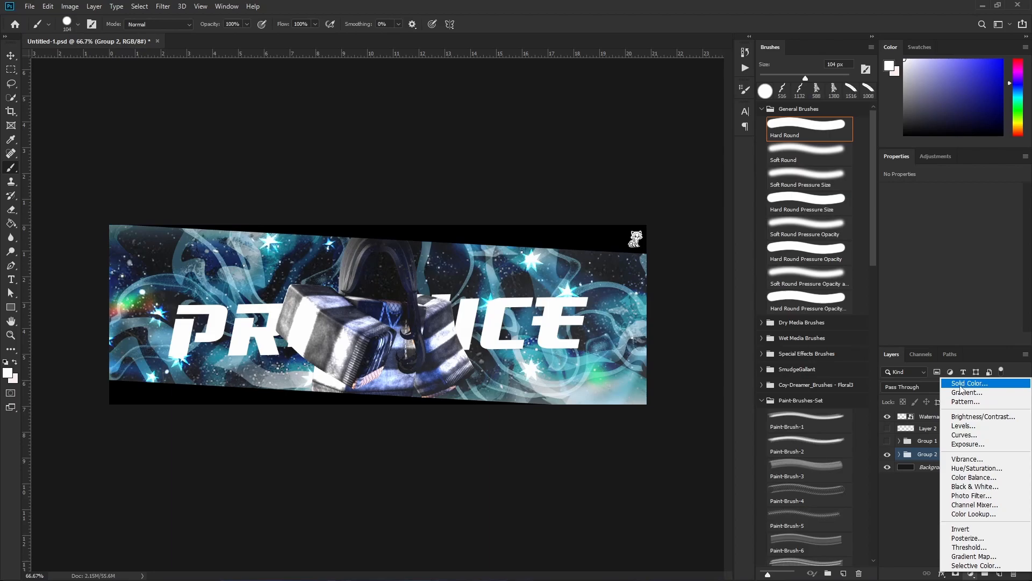
left_click(981, 514)
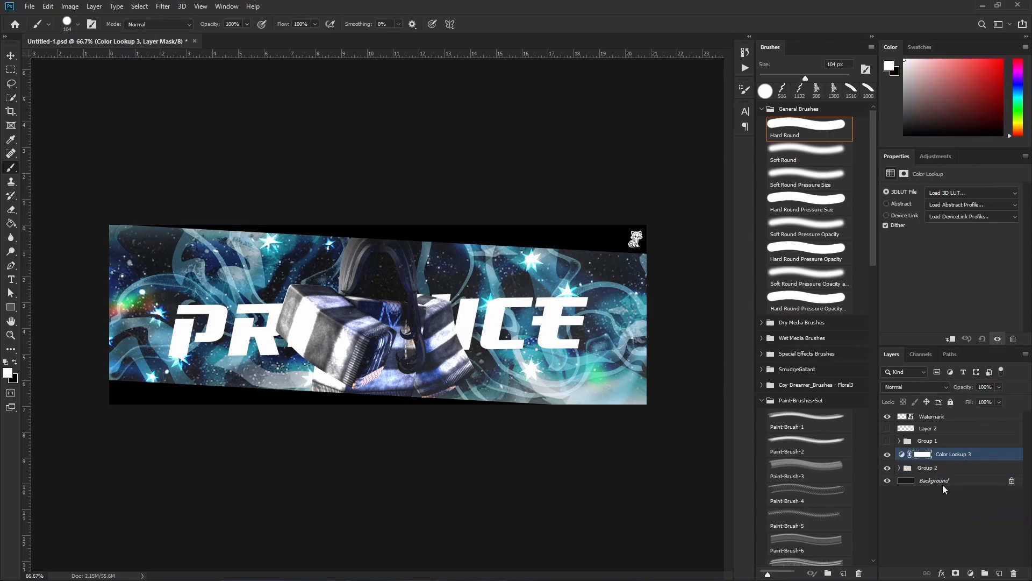
left_click(952, 194)
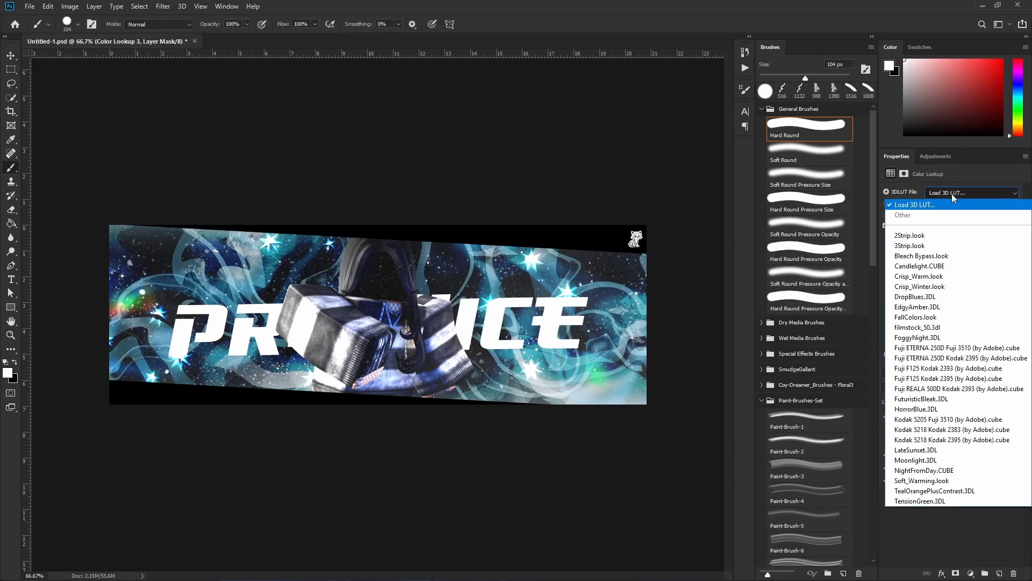
left_click(925, 236)
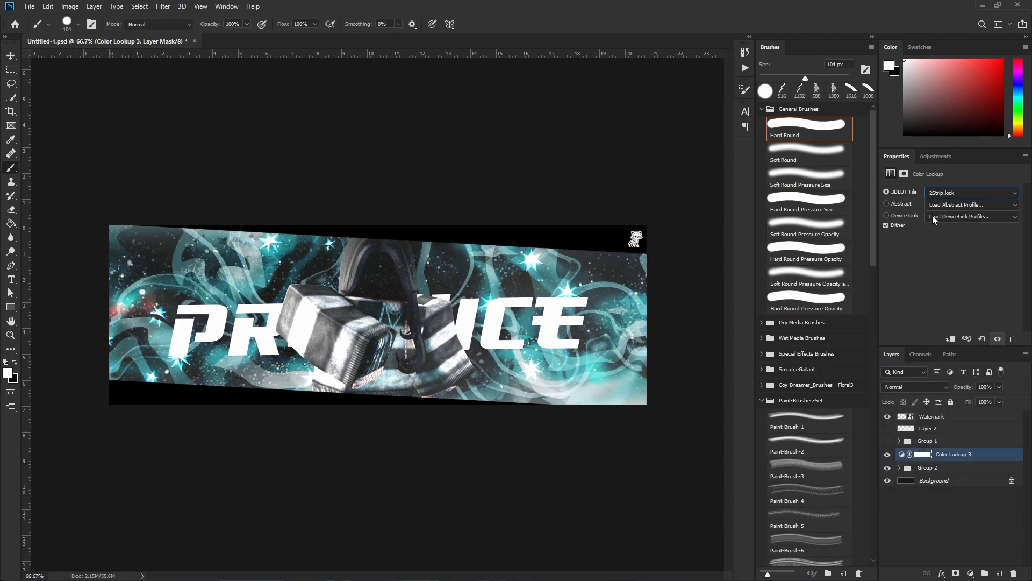
left_click(962, 192)
left_click(949, 328)
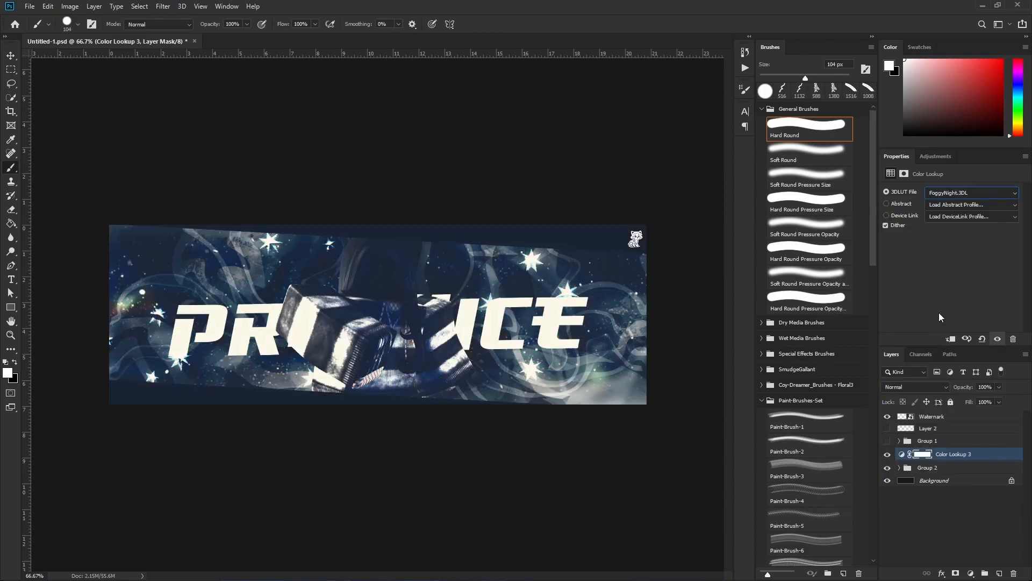
Try the Fuji ETERNA 250D Fuji 3510, Fuji ETERNA 250D Kodak 2395 and Fuji F125 Kodak 2393 LUTs on the Color Lookup layer.
left_click(966, 195)
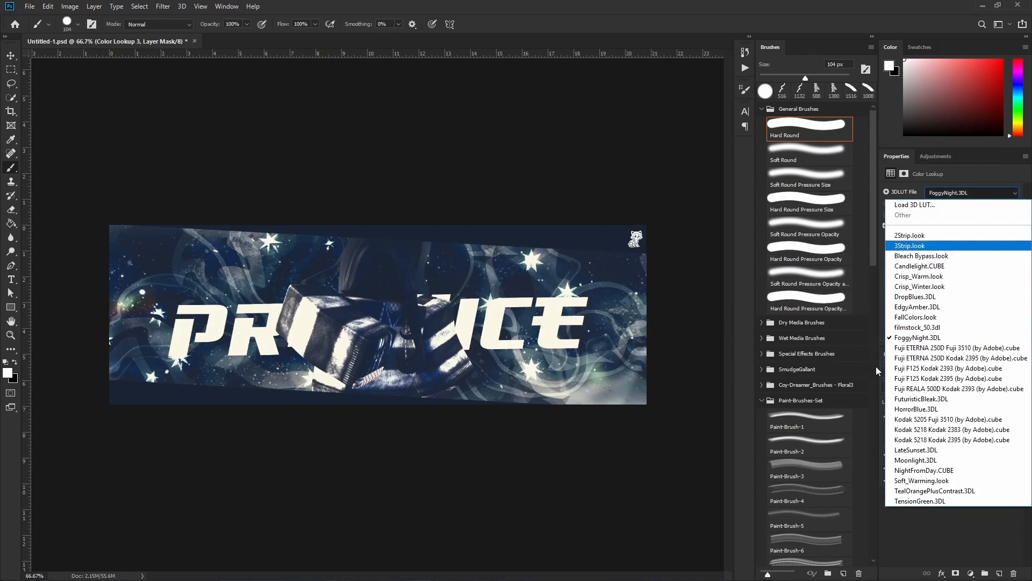
left_click(947, 347)
left_click(947, 197)
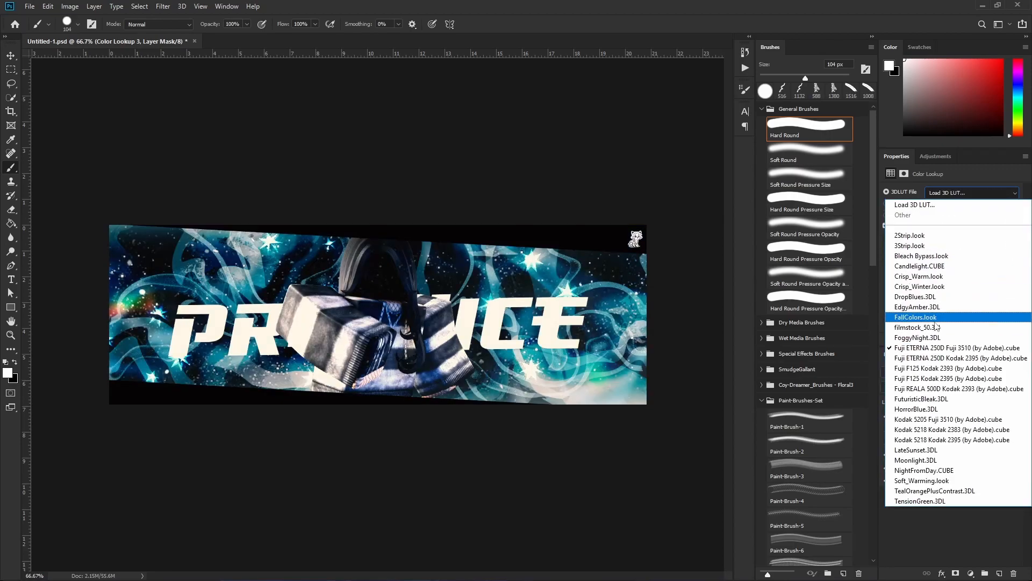
left_click(946, 357)
left_click(964, 191)
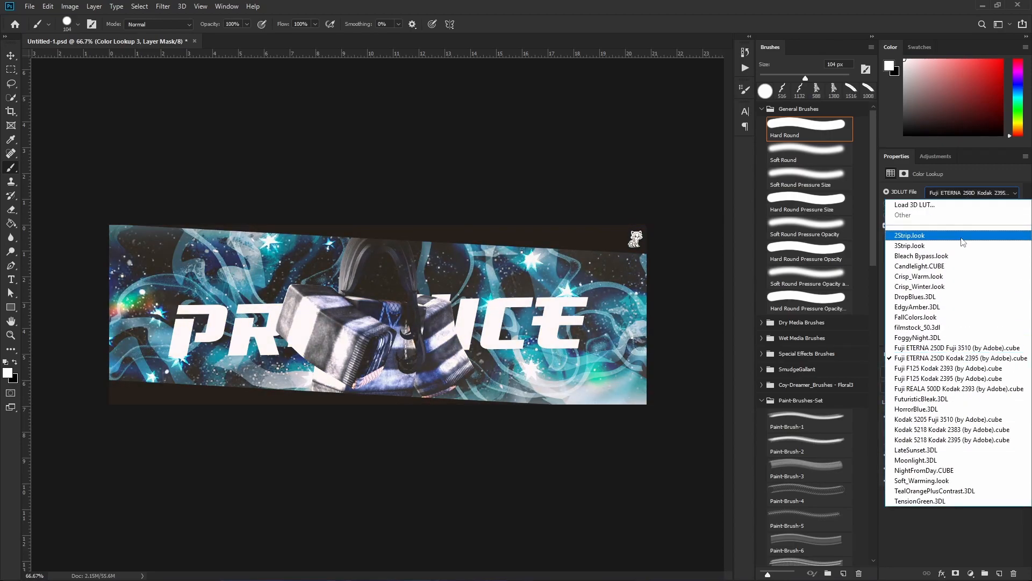
left_click(916, 368)
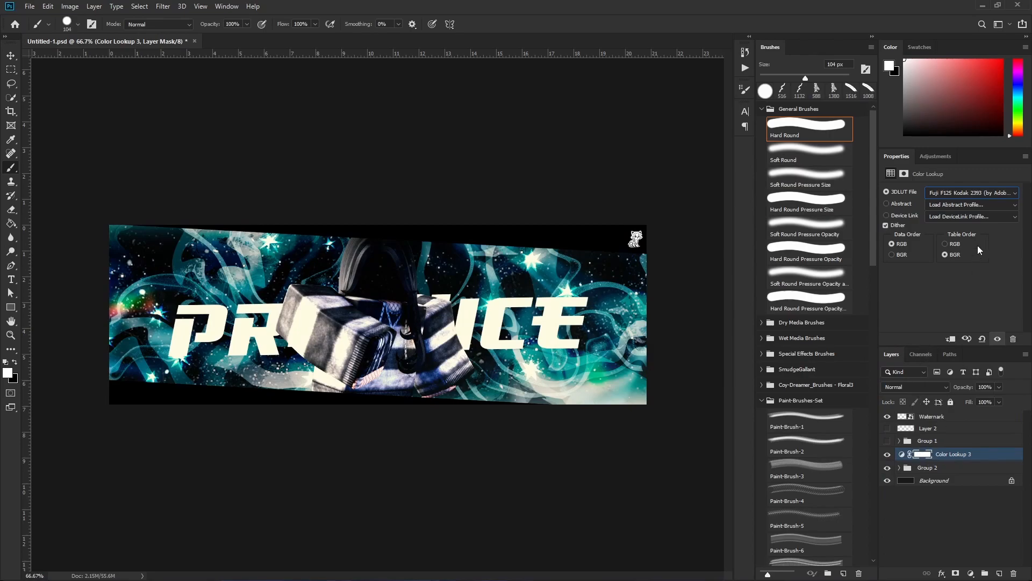
Set the Color Lookup layer's 3DLUT file to Kodak 5205 Fuji 3510 (by Adobe).cube.
left_click(976, 188)
left_click(914, 422)
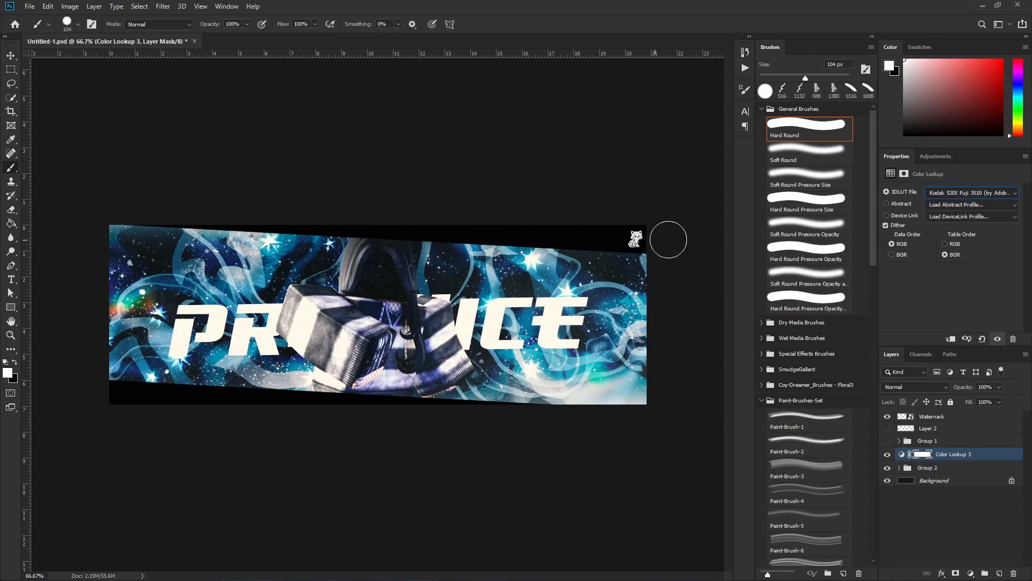
left_click(934, 195)
left_click(934, 195)
Add a Channel Mixer adjustment layer above the Color Lookup layer and adjust its Red output channel.
left_click(971, 574)
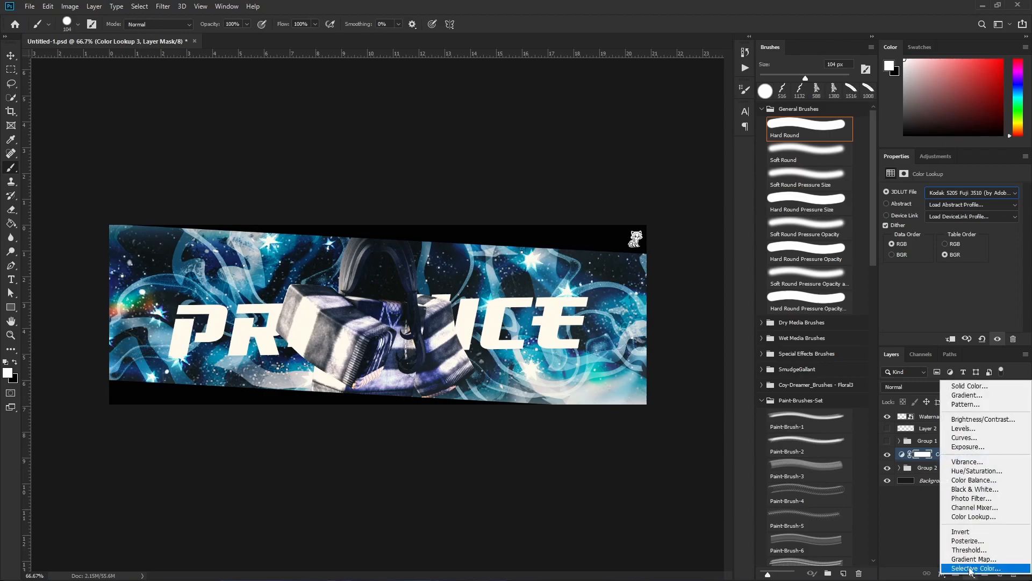
left_click(963, 507)
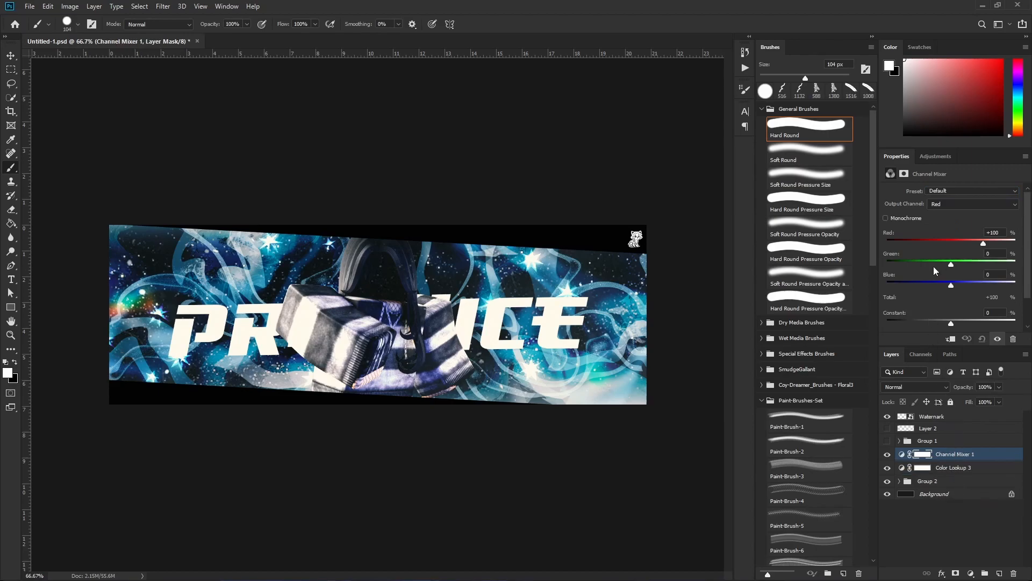
left_click_drag(984, 247, 965, 286)
In the Channel Mixer's Blue output channel, set Blue to +137% and Red to -10%.
left_click(940, 206)
left_click(937, 229)
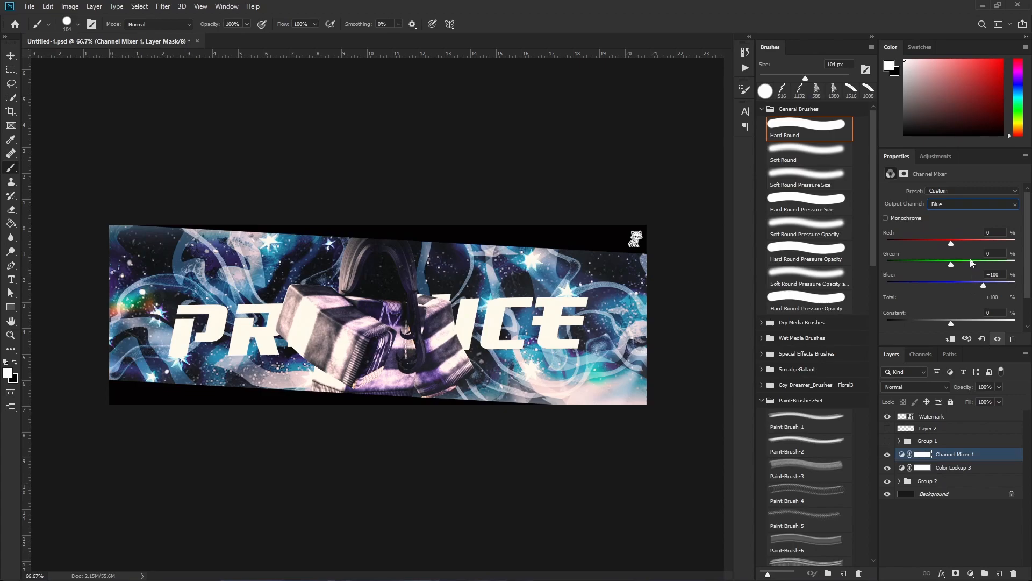
left_click_drag(996, 286, 989, 290)
mouse_move(951, 323)
left_mouse_down()
mouse_move(965, 324)
mouse_move(951, 325)
left_mouse_up()
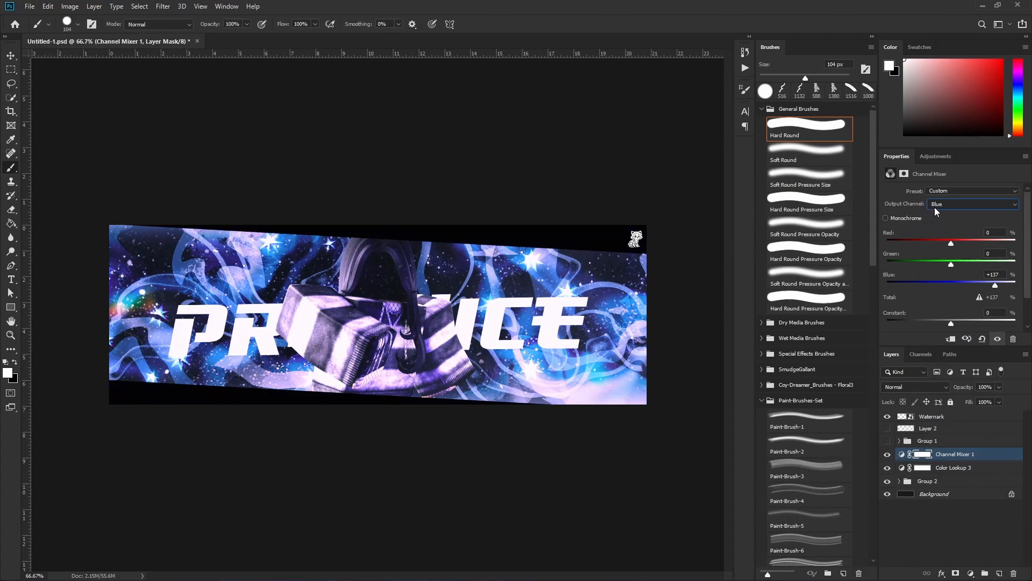
left_click(943, 192)
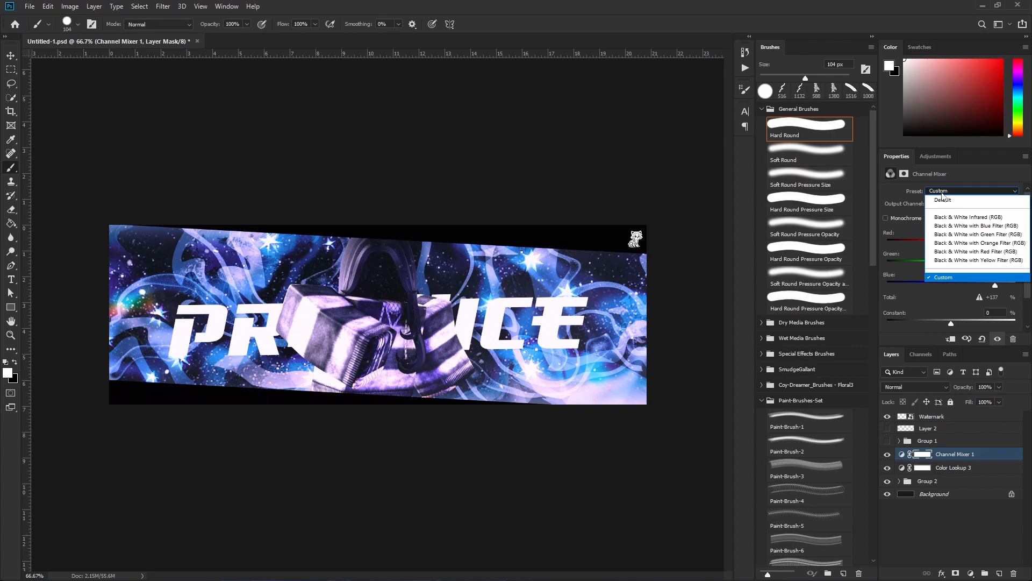
left_click(942, 192)
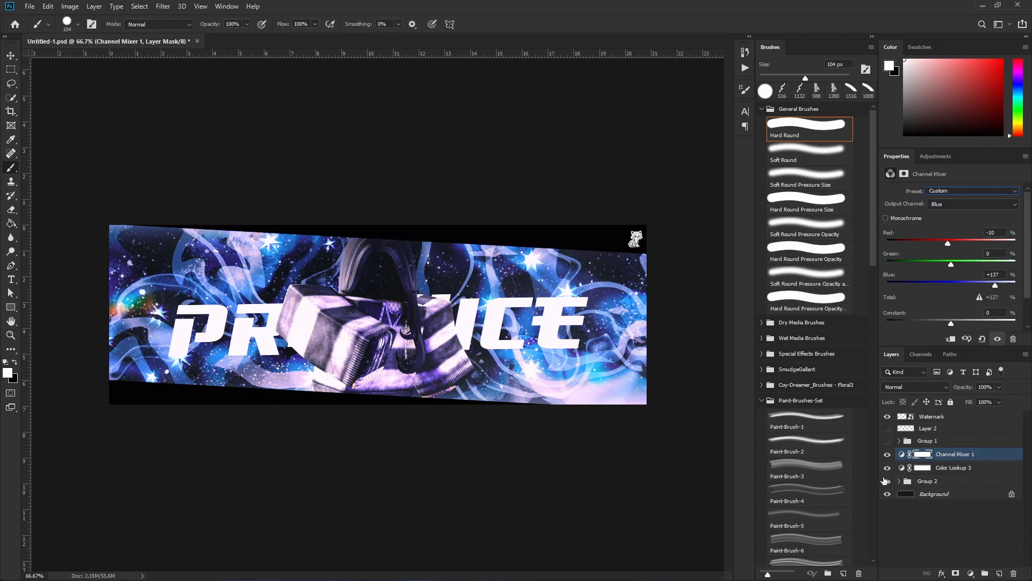
Add a Photo Filter adjustment layer above the Channel Mixer layer.
left_click(971, 574)
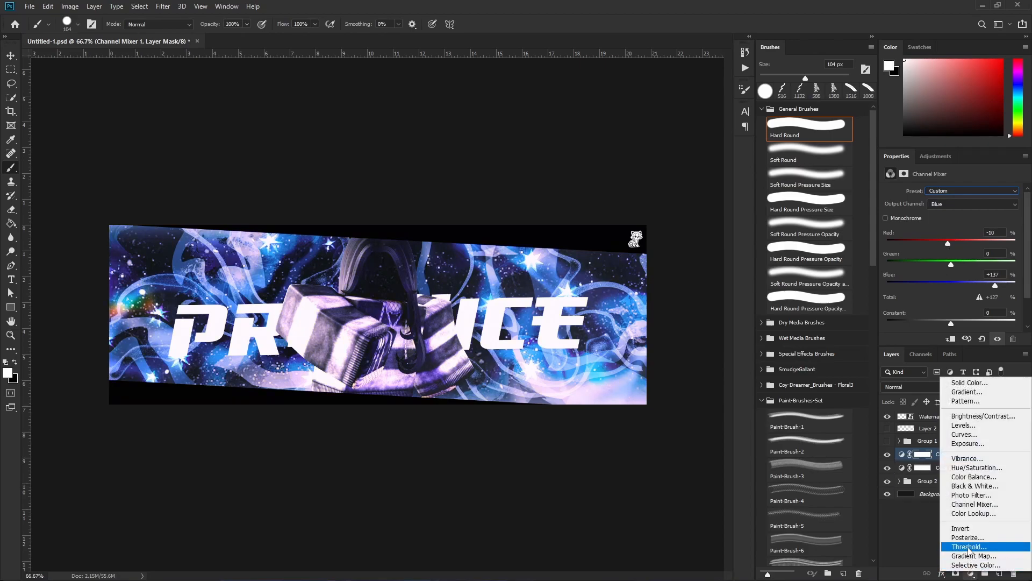
left_click(971, 495)
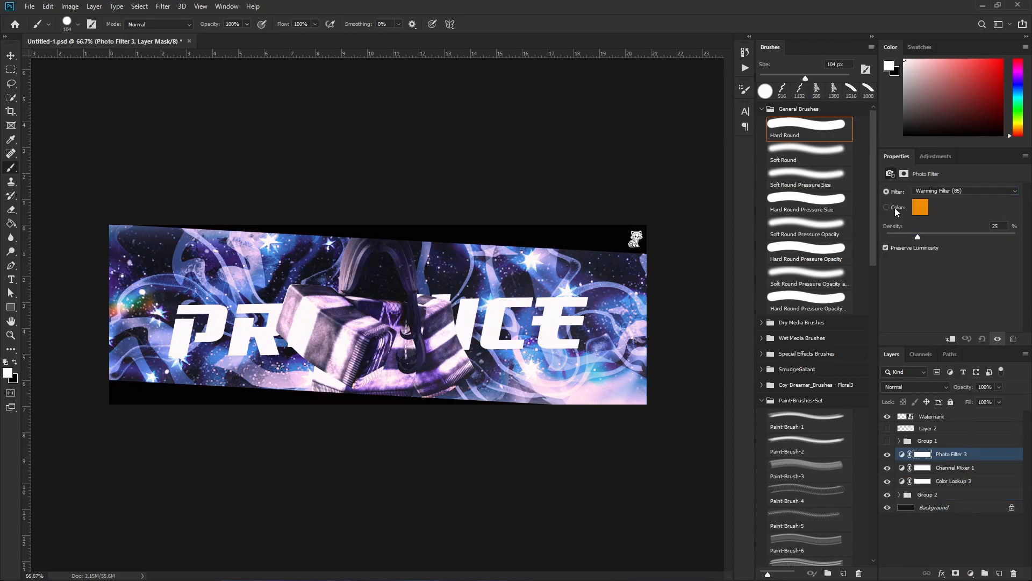
left_click(925, 191)
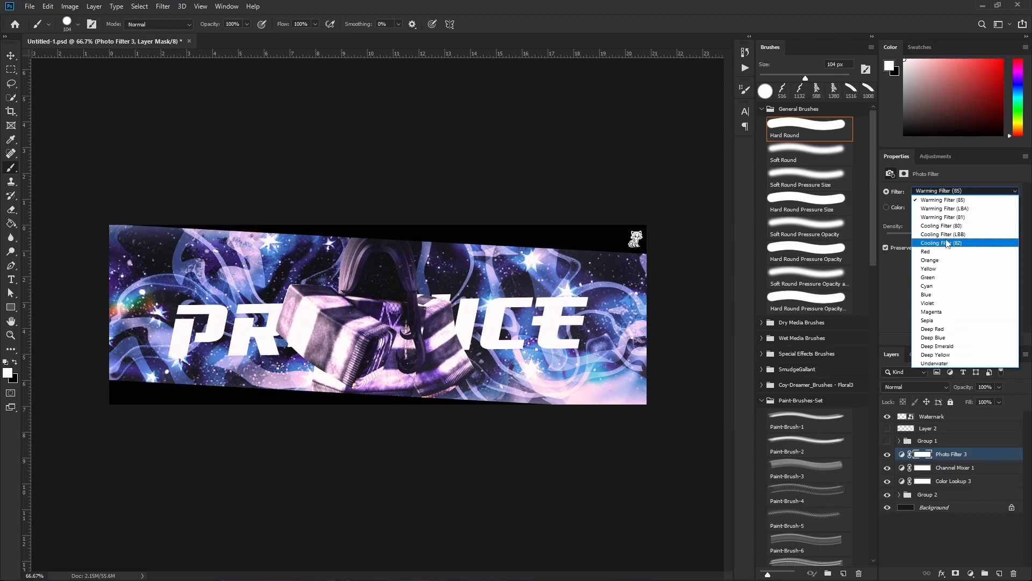
left_click(893, 223)
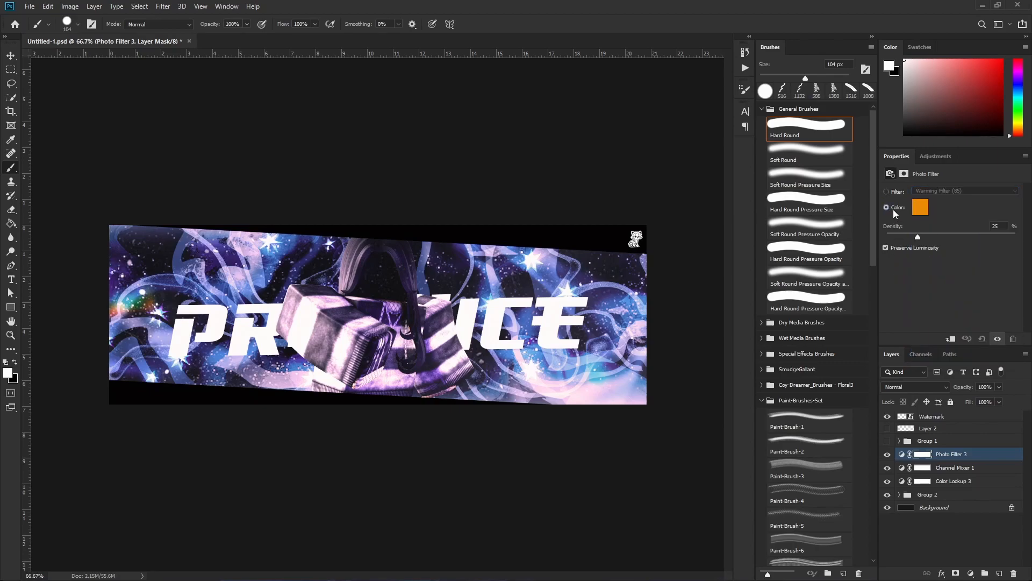
left_click(919, 210)
left_click(439, 383)
left_click(885, 192)
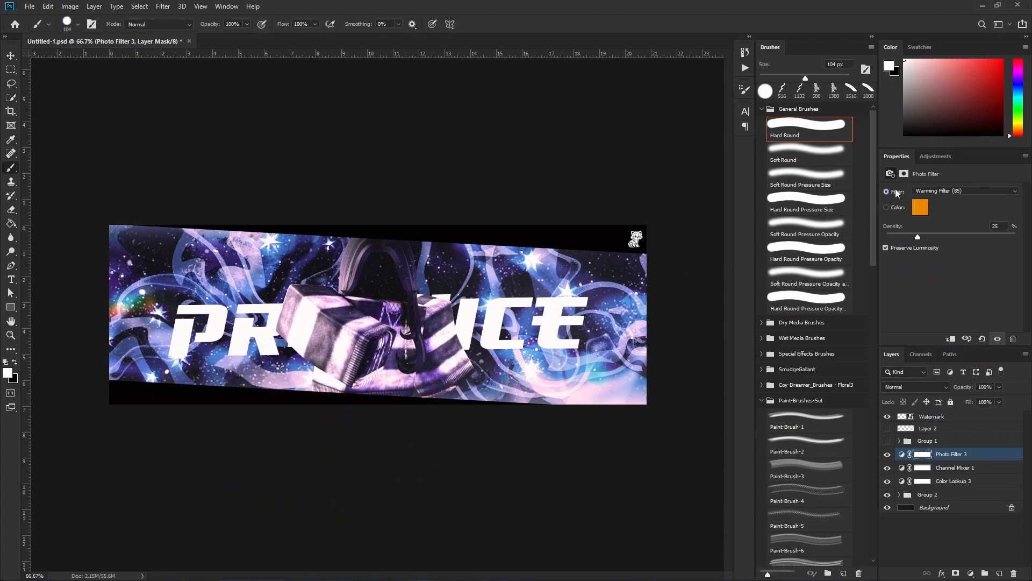
Set the Photo Filter to Cooling Filter (80) with a density of 22%.
left_click(957, 191)
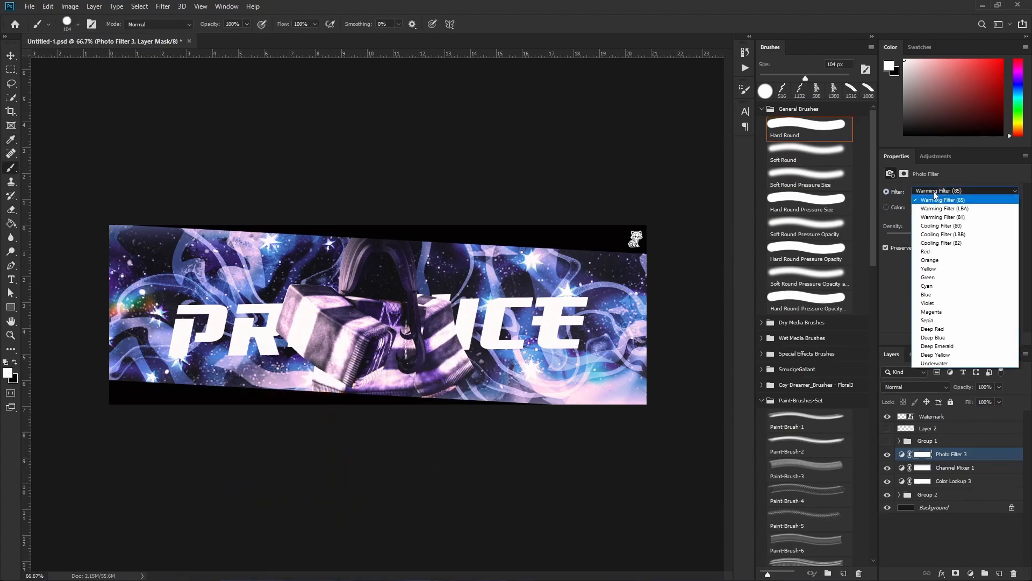
left_click(941, 225)
mouse_move(918, 242)
left_mouse_down()
mouse_move(936, 244)
mouse_move(831, 225)
mouse_move(1028, 237)
left_mouse_up()
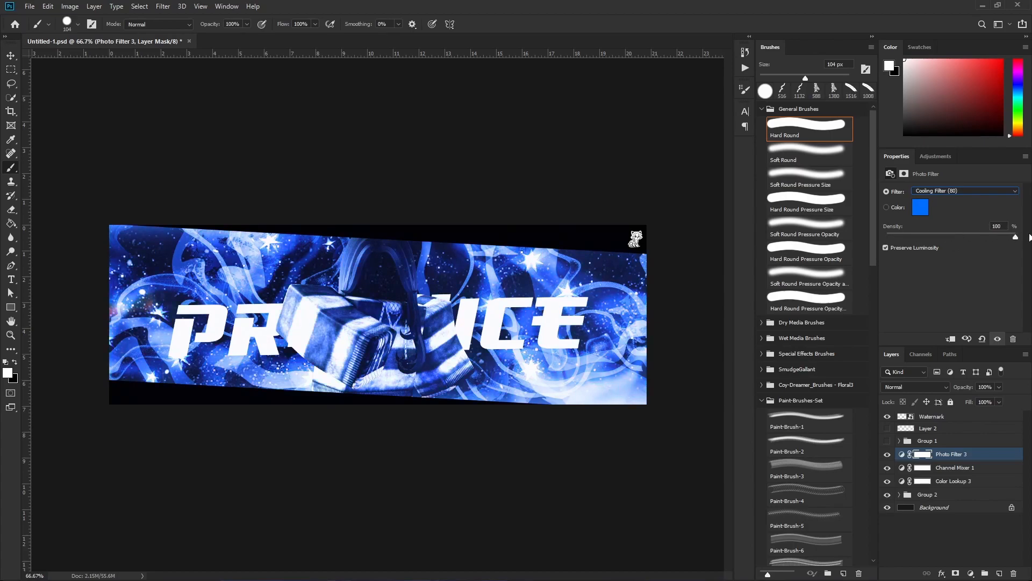
left_click_drag(955, 236, 881, 222)
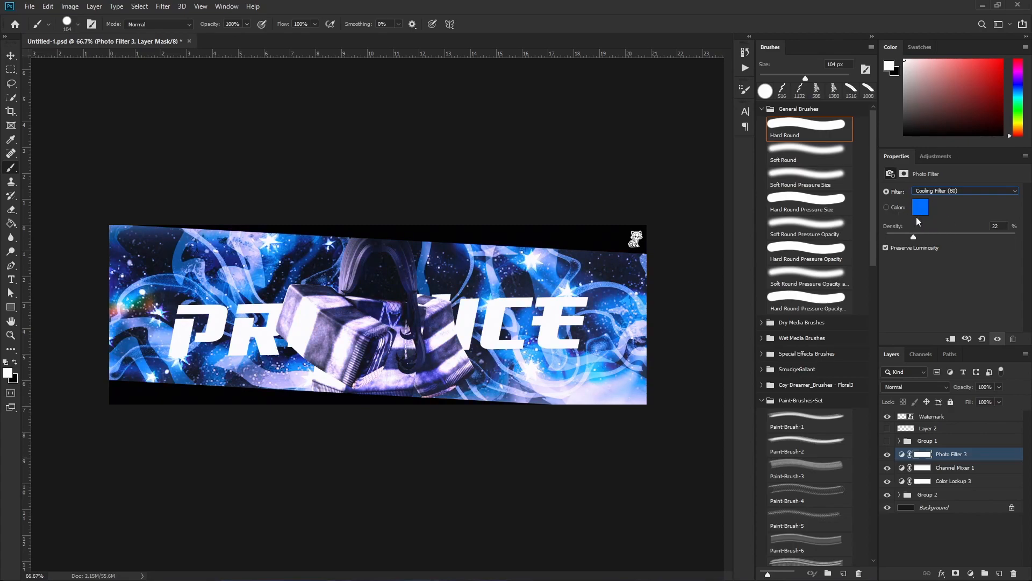
Try a Black & White adjustment layer with Reds at -98 over the banner, and delete it.
left_click(971, 573)
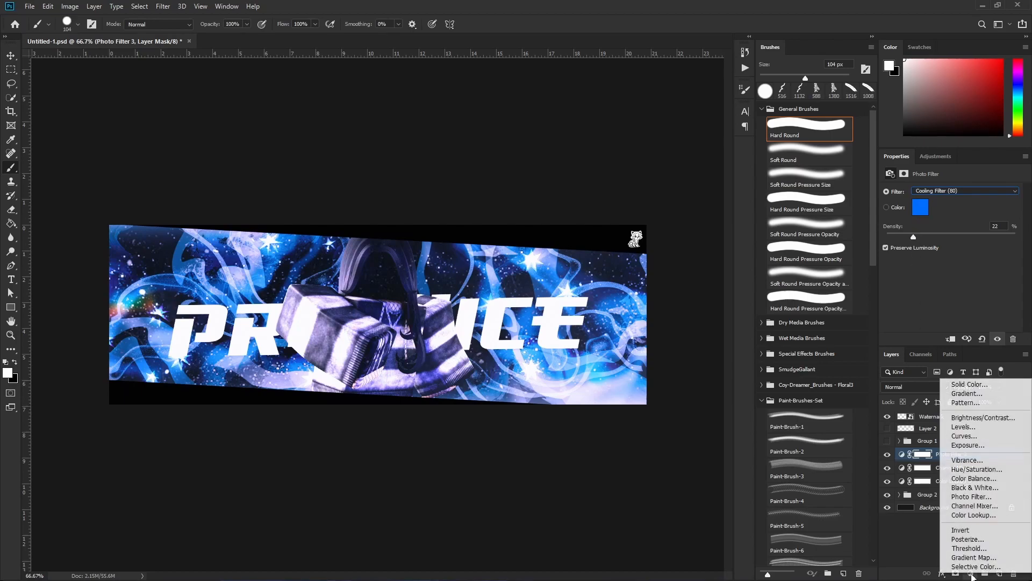
left_click(970, 488)
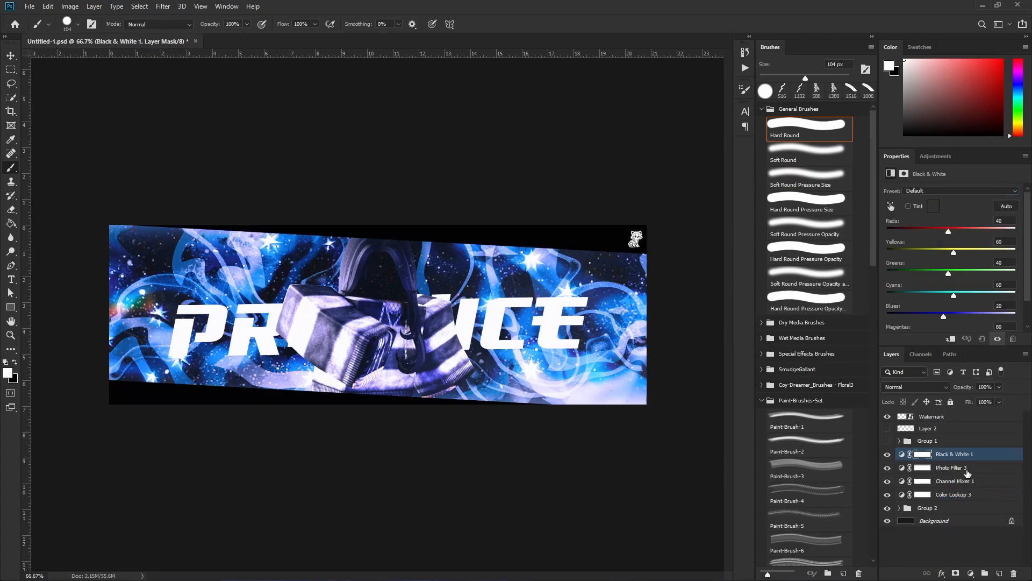
left_click_drag(950, 234, 914, 248)
scroll(955, 251, "down", 2)
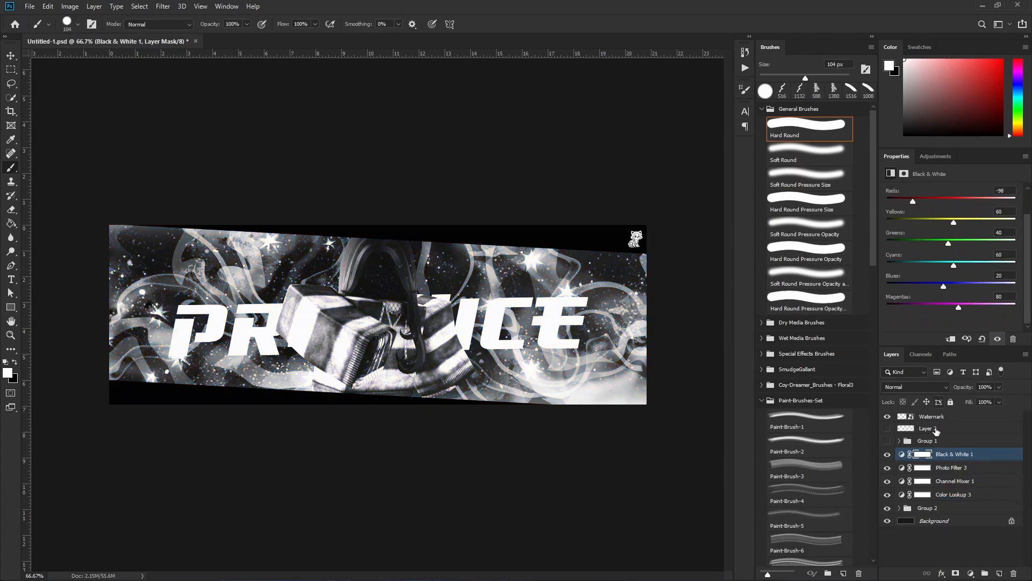
key("Delete")
Add a Color Balance adjustment layer above the Photo Filter with midtones at Cyan–Red +33, Magenta–Green -10 and Yellow–Blue +12.
left_click(970, 573)
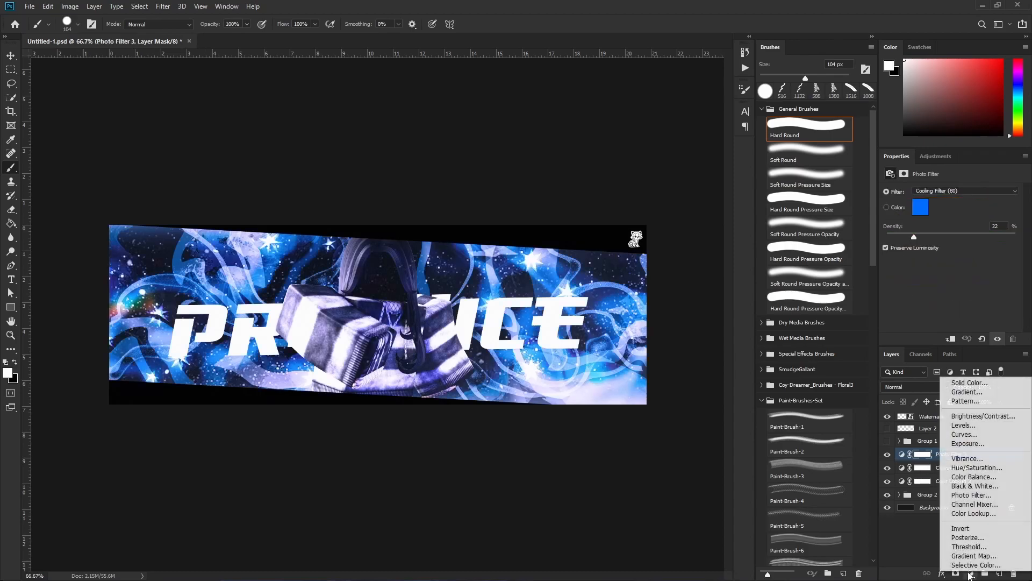
left_click(974, 476)
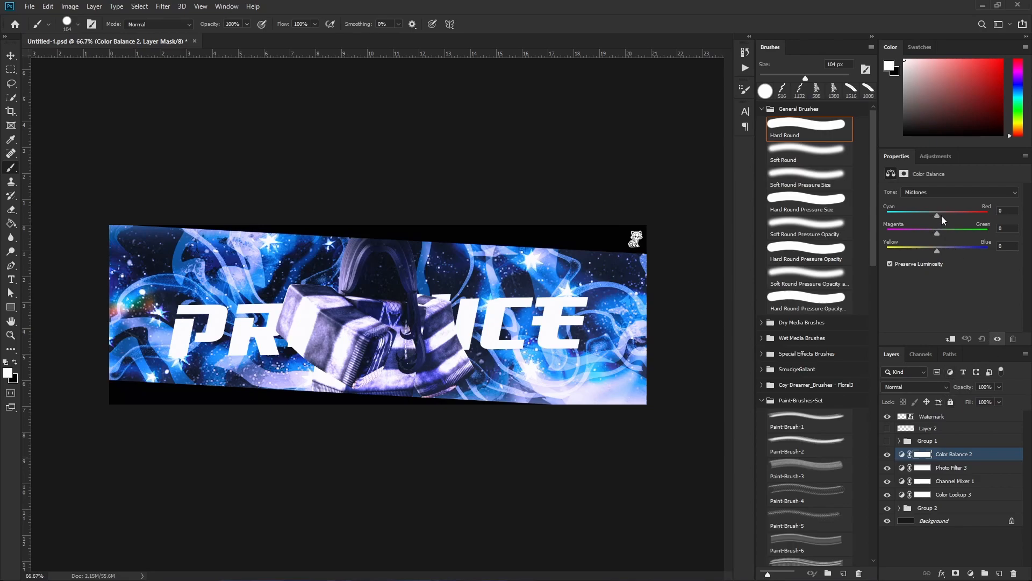
left_click_drag(937, 215, 919, 253)
left_click(938, 233)
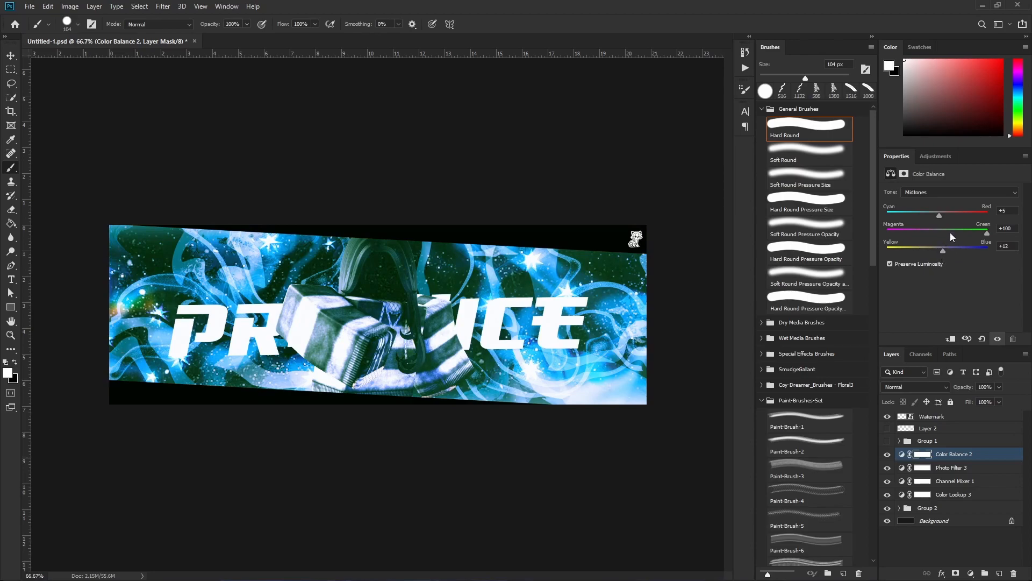
left_click_drag(985, 234, 946, 221)
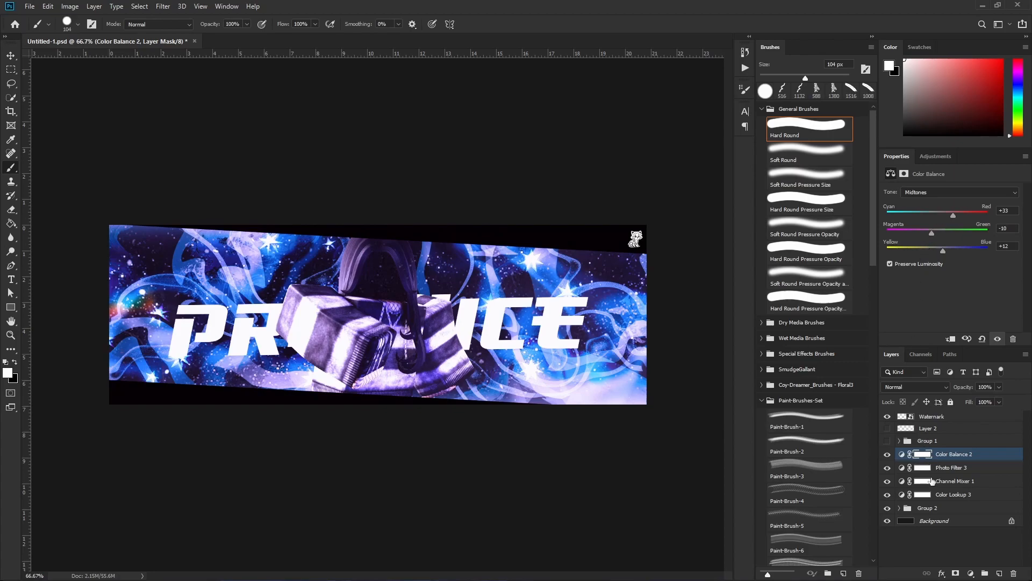
mouse_move(972, 573)
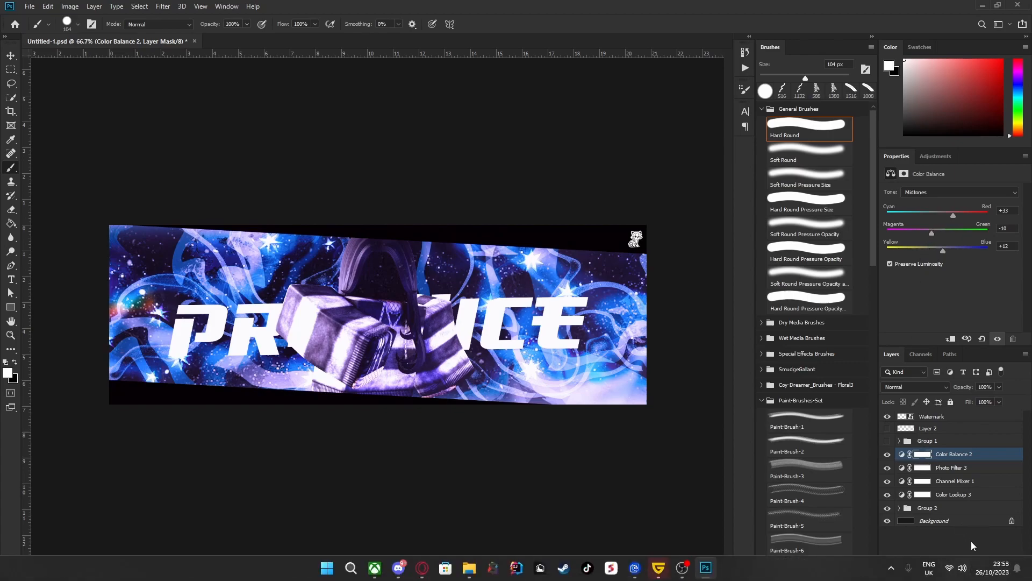
left_click(973, 546)
key("super")
key("super")
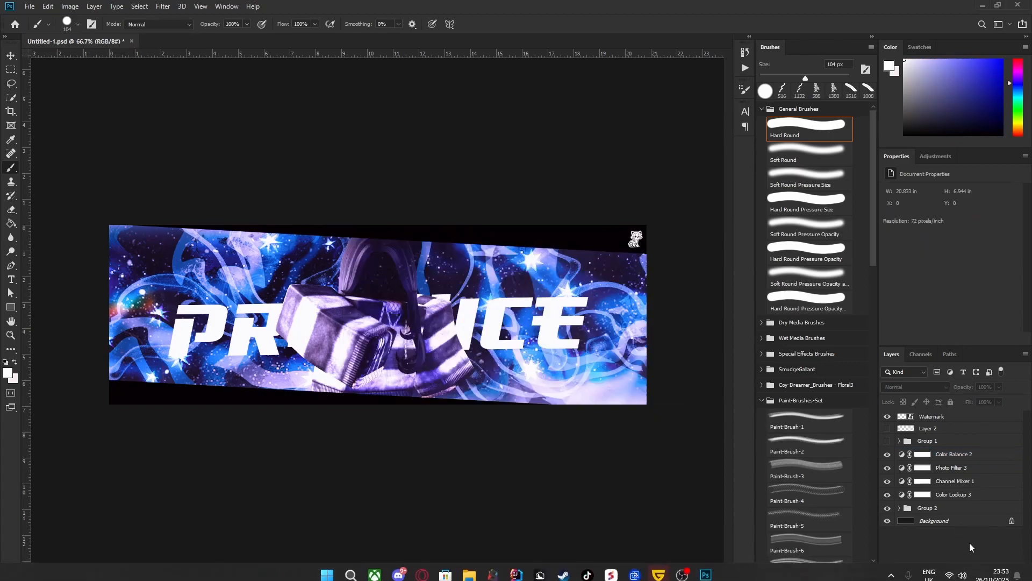
Try a Hue/Saturation adjustment layer with Hue -2, Saturation -100 and Lightness -100, and delete it.
left_click(971, 572)
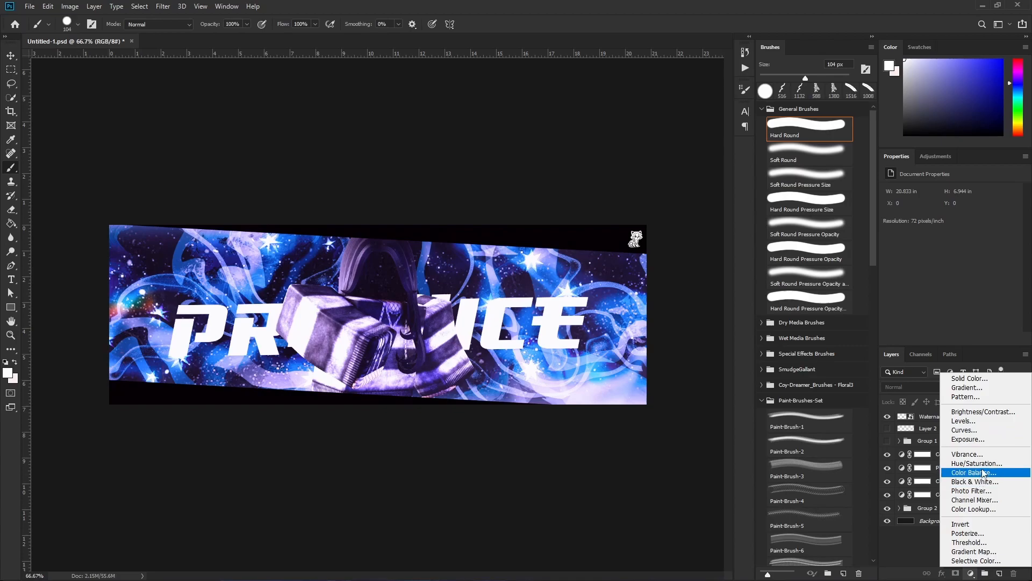
left_click(982, 463)
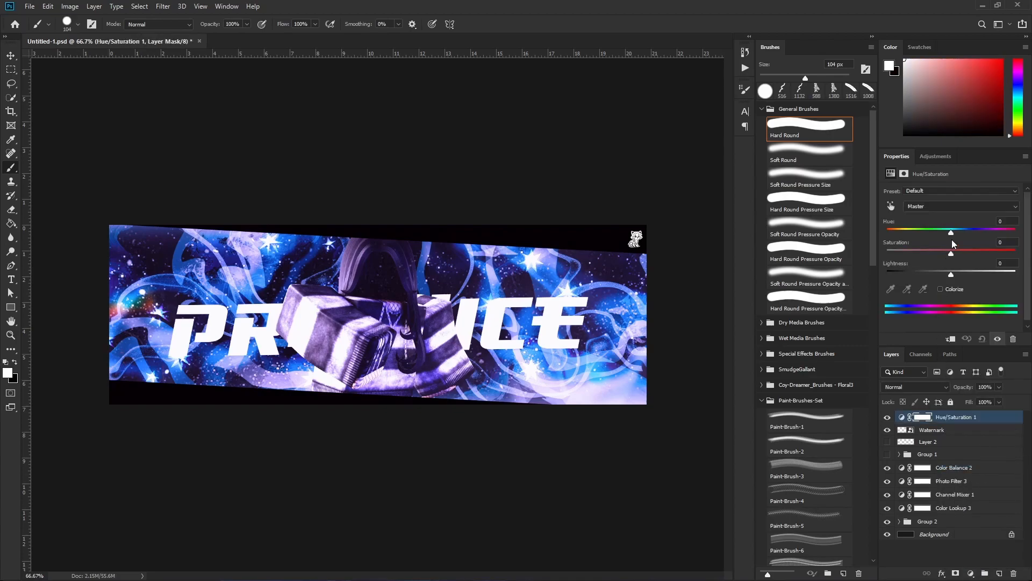
left_click_drag(951, 232, 855, 238)
left_click_drag(945, 269, 886, 274)
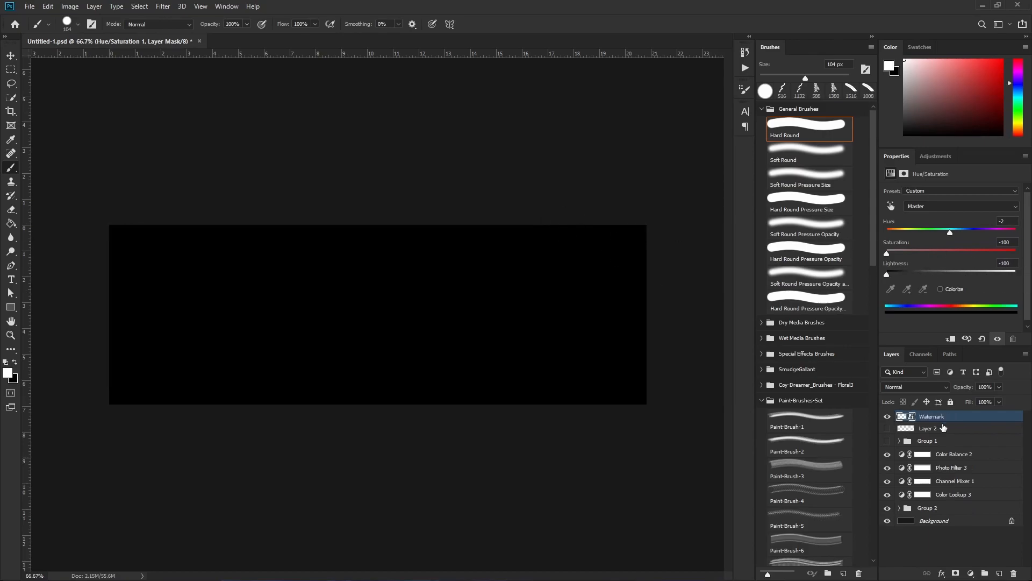
key("Delete")
left_click(945, 455)
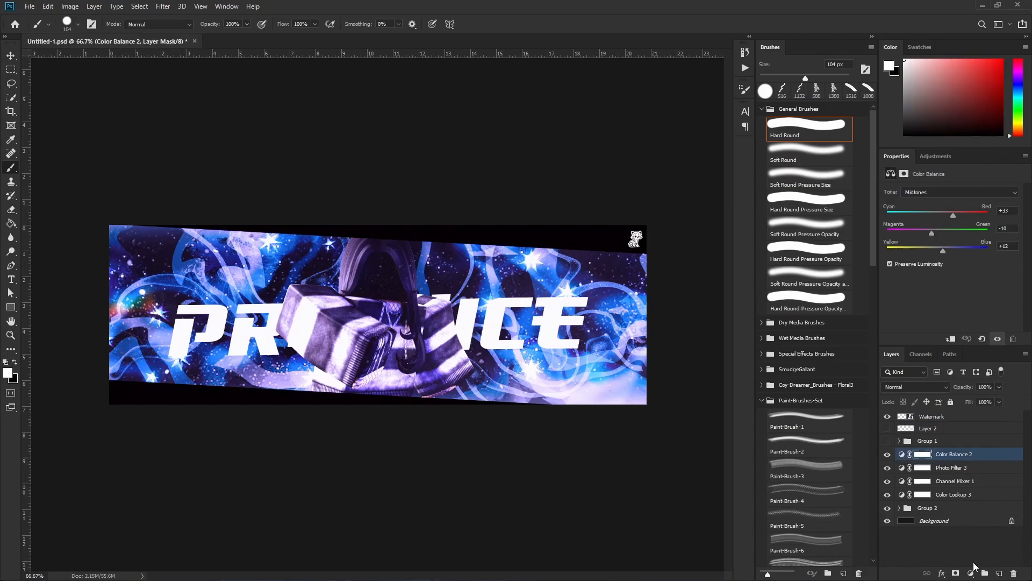
left_click(970, 547)
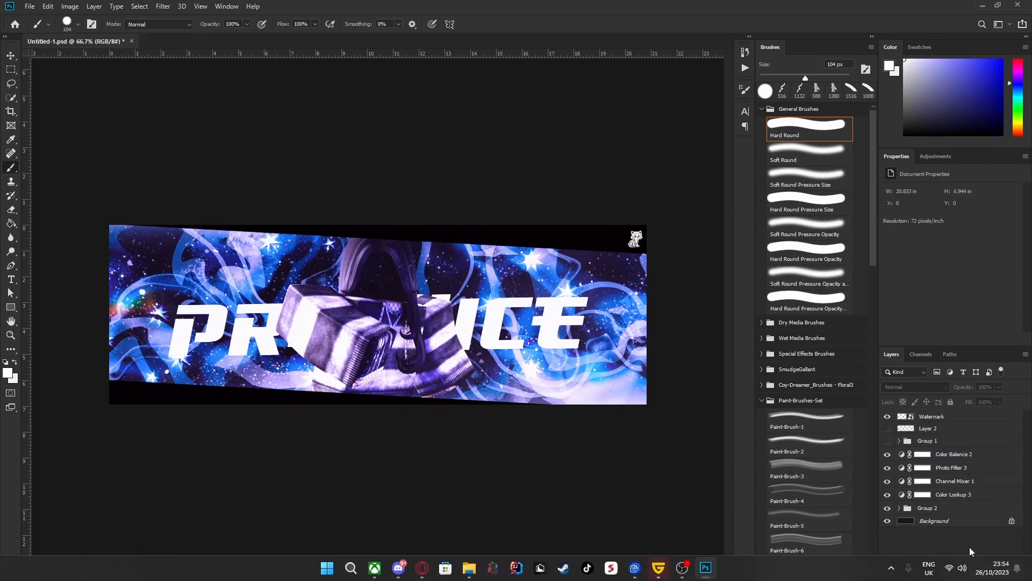
Add a Hue/Saturation adjustment layer with Saturation +27 and Lightness -3, placed directly above the Color Balance layer.
left_click(971, 573)
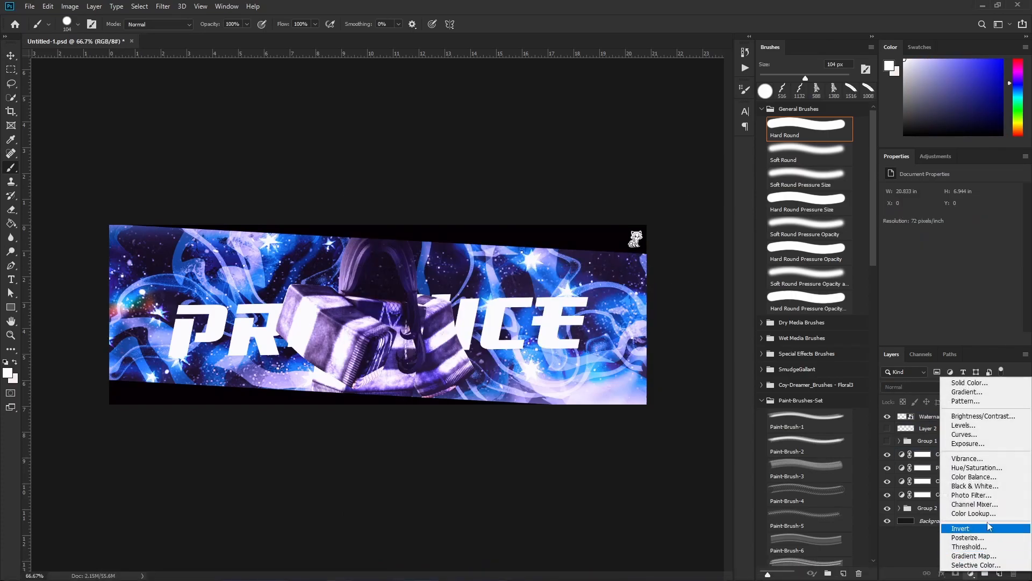
left_click(982, 469)
mouse_move(950, 233)
left_mouse_down()
mouse_move(961, 234)
mouse_move(953, 232)
left_mouse_up()
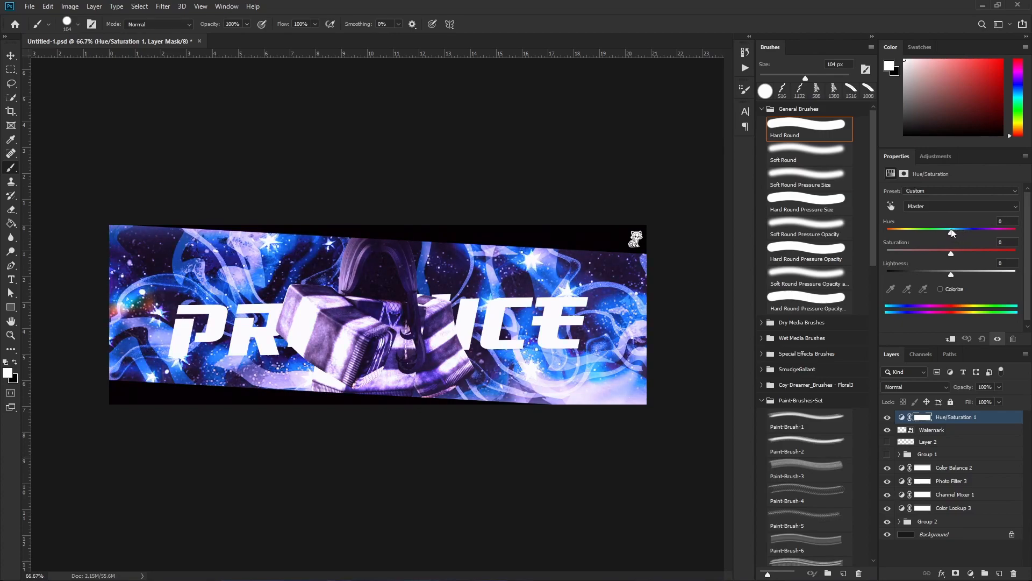
left_click_drag(952, 254, 951, 276)
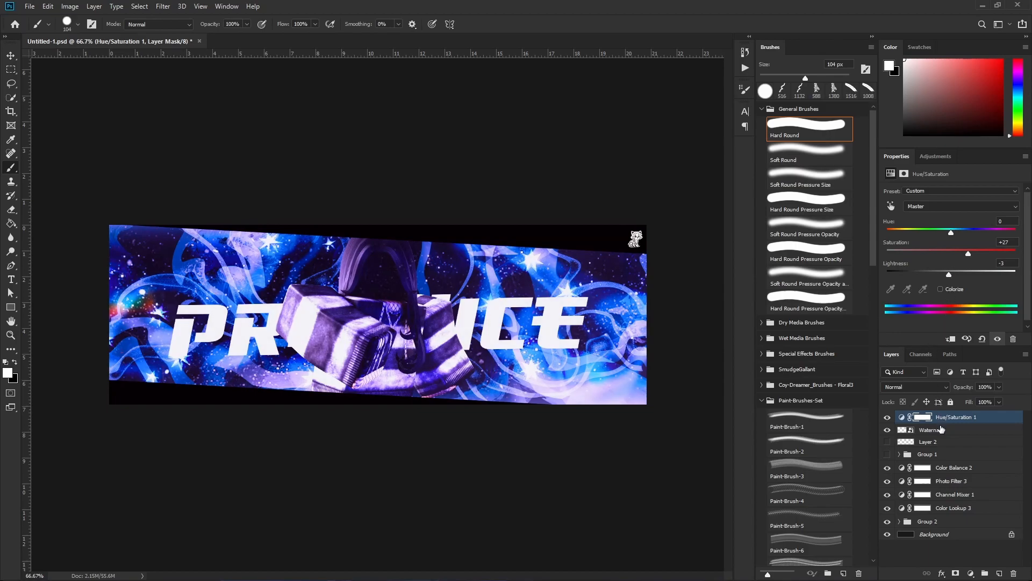
left_click_drag(950, 420, 942, 460)
Add a Vibrance adjustment layer above the Hue/Saturation layer with Vibrance -9 and Saturation -18.
left_click(970, 573)
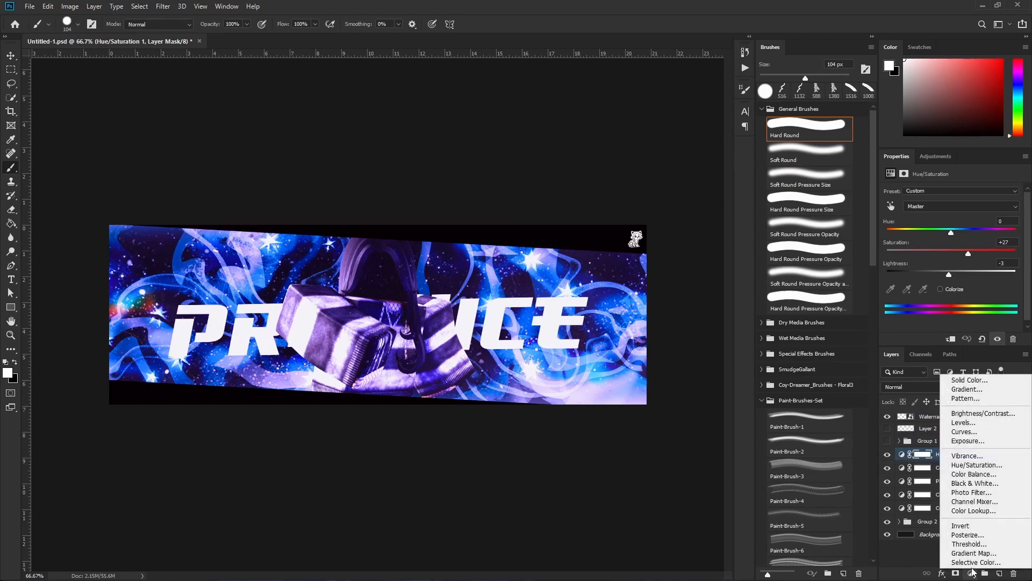
left_click(977, 461)
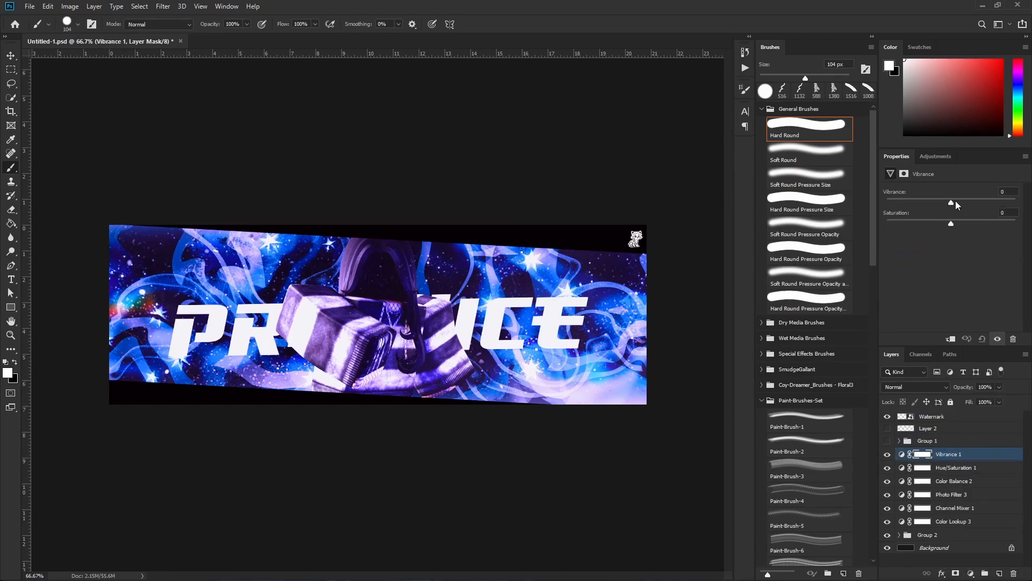
left_click_drag(954, 202, 886, 203)
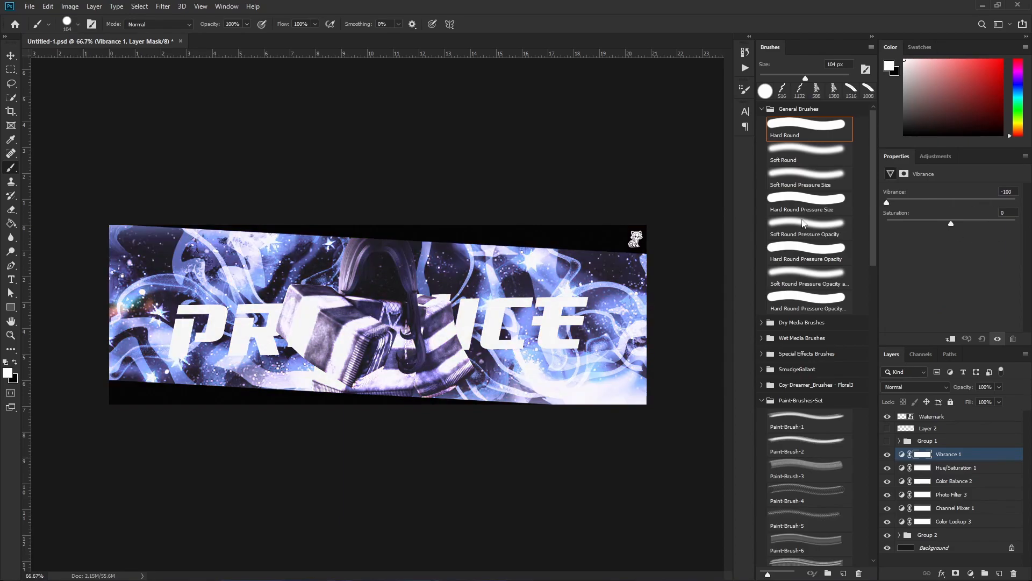
left_click_drag(803, 223, 950, 227)
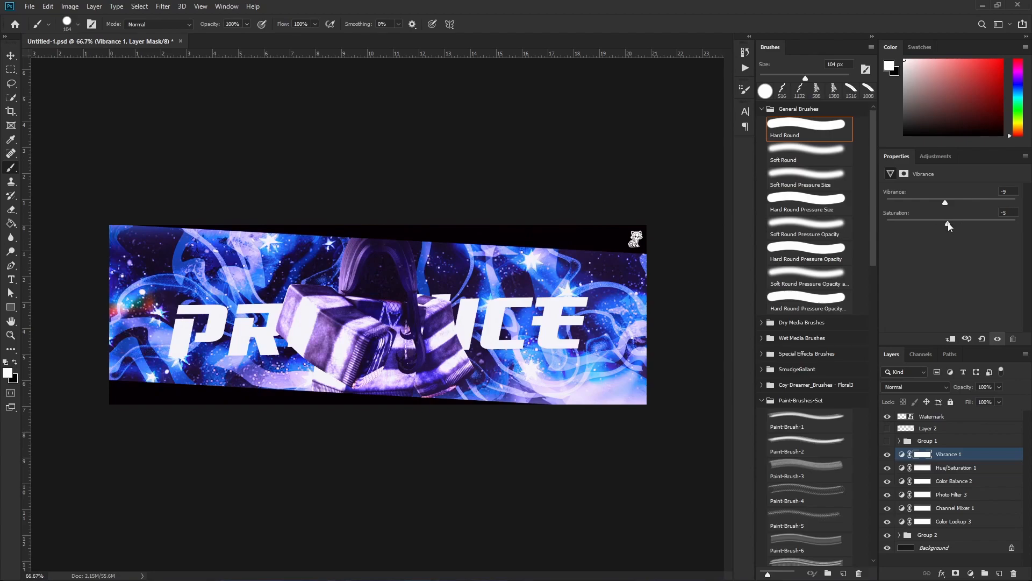
left_click_drag(947, 228, 945, 226)
Try an Exposure adjustment layer above Vibrance with Exposure +0.78, Offset +0.1583 and Gamma Correction 0.54, and delete it.
mouse_move(976, 578)
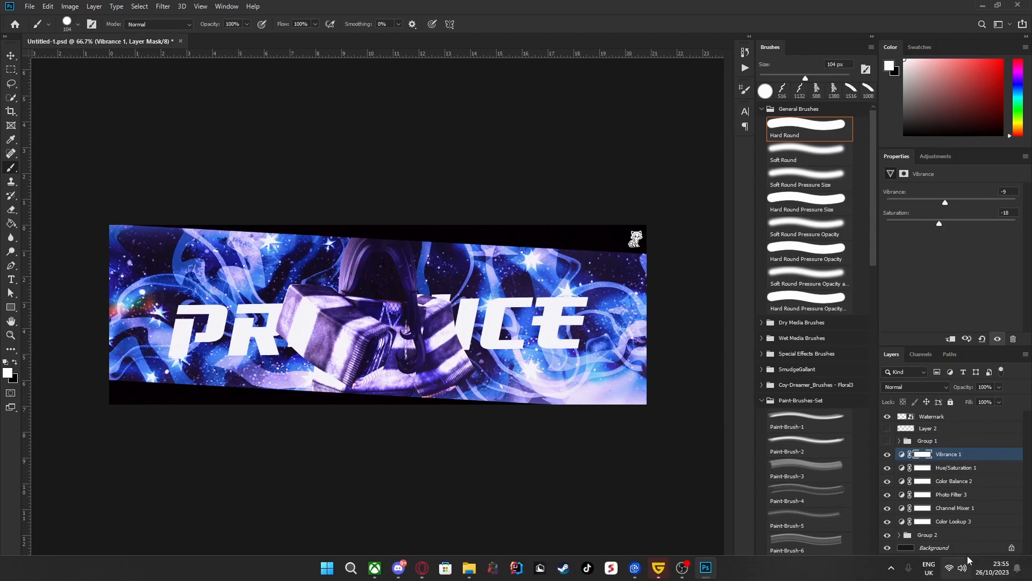
key("super")
key("super")
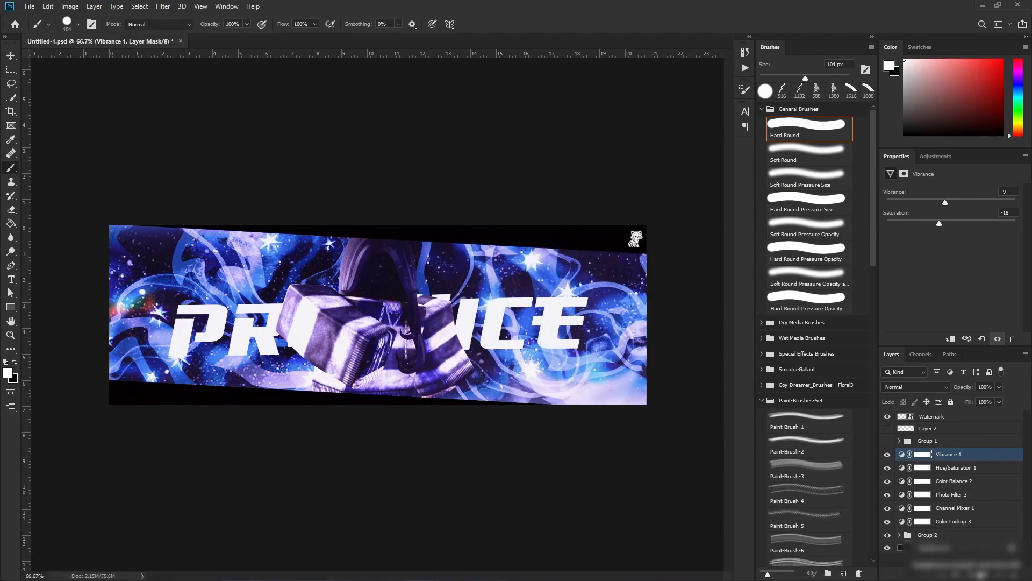
left_click(904, 552)
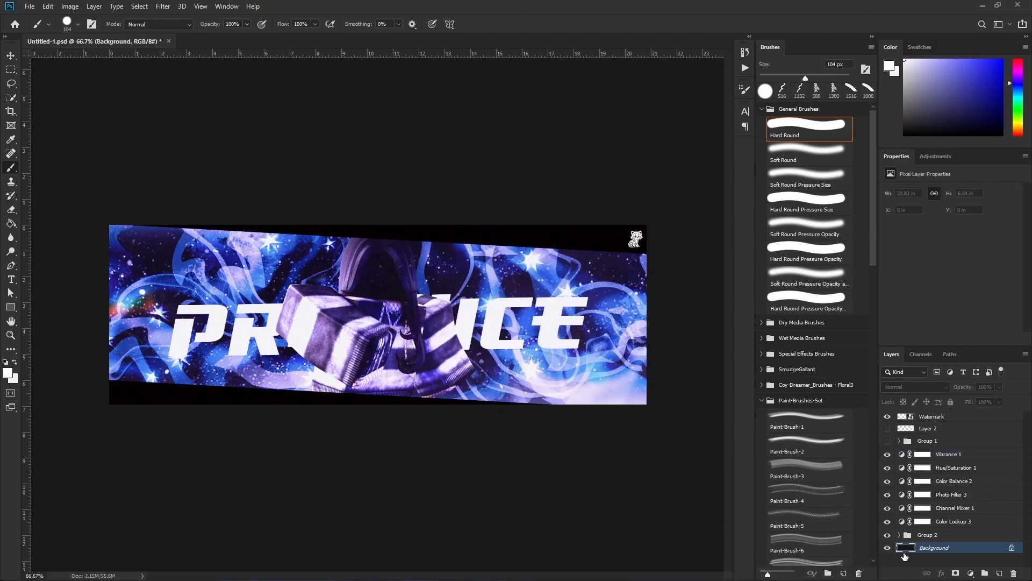
left_click(971, 573)
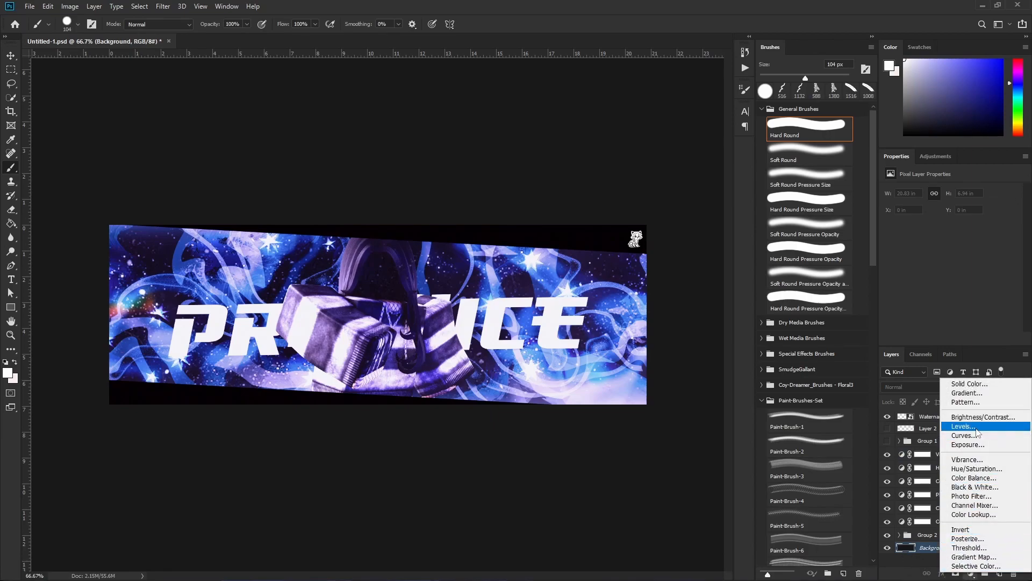
left_click(967, 444)
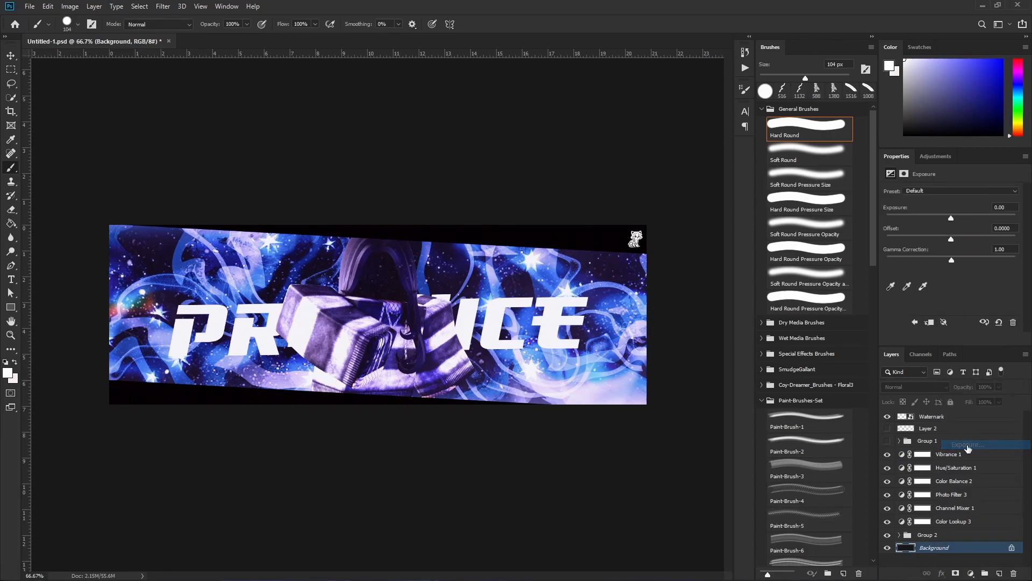
mouse_move(951, 217)
left_mouse_down()
mouse_move(976, 219)
mouse_move(959, 220)
left_mouse_up()
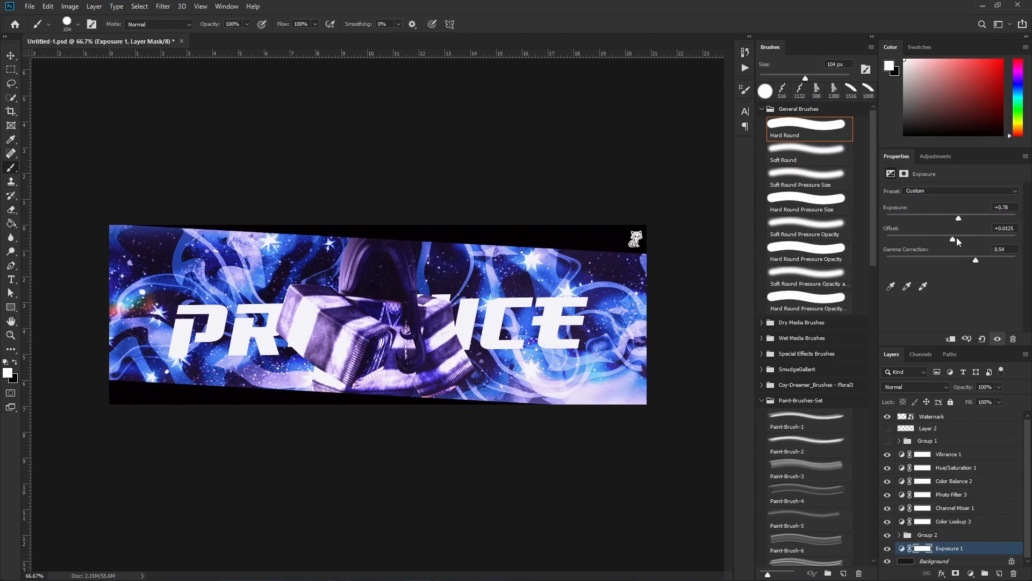
left_click_drag(908, 535, 962, 455)
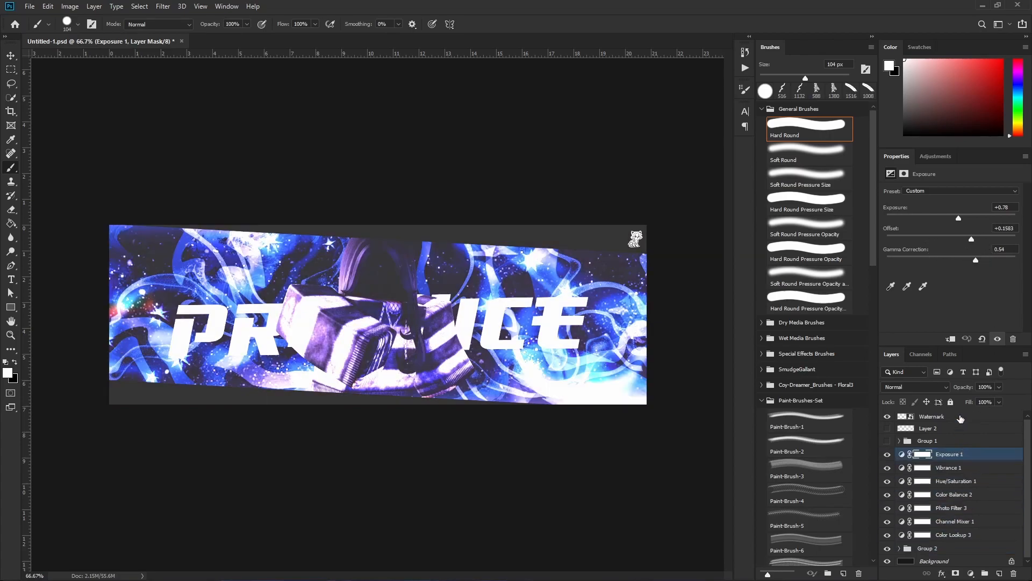
key("Delete")
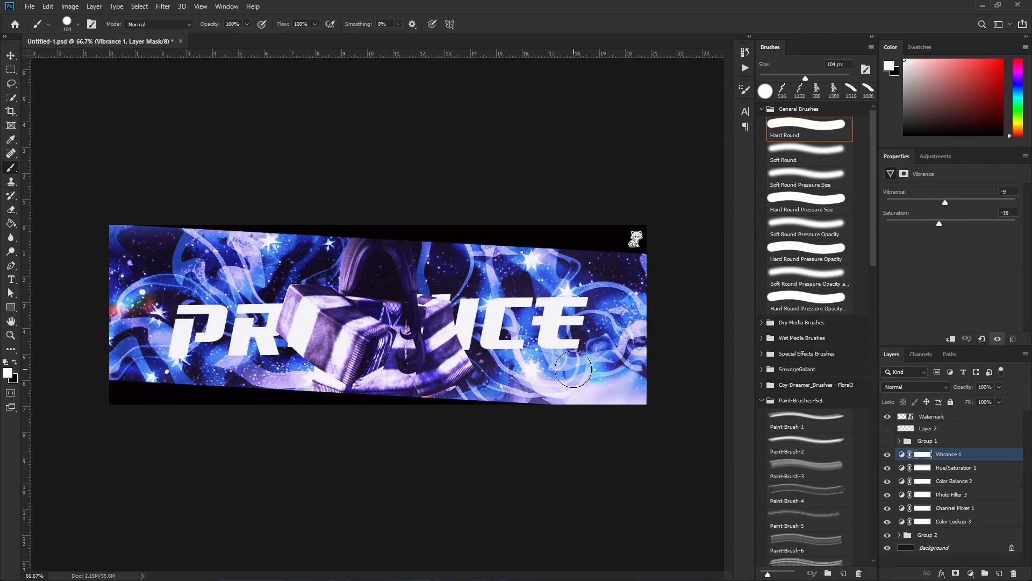
Add a Curves adjustment layer above Vibrance and lift the RGB curve slightly with a shadow point and a highlight point.
key("super")
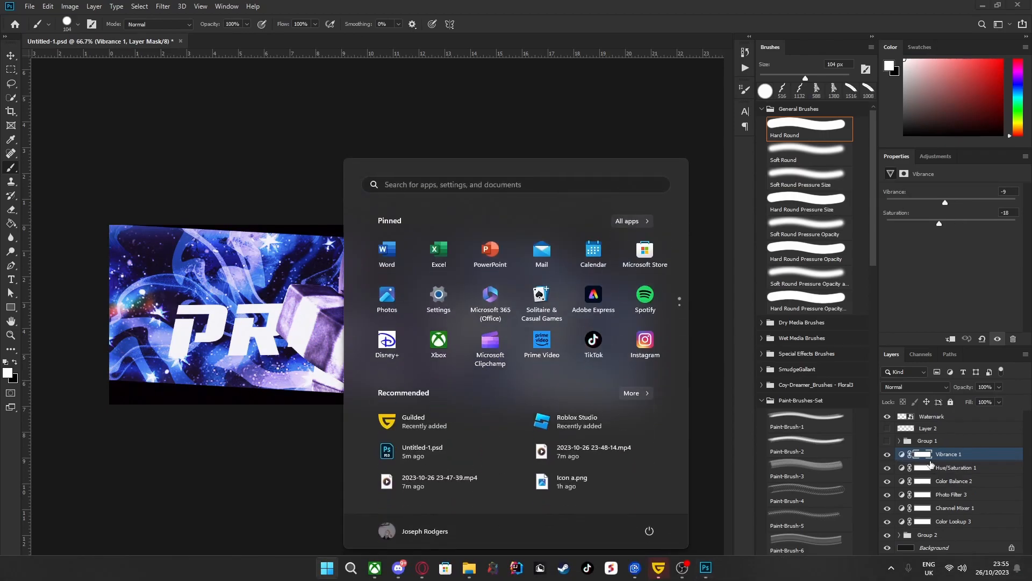
key("super")
left_click(971, 573)
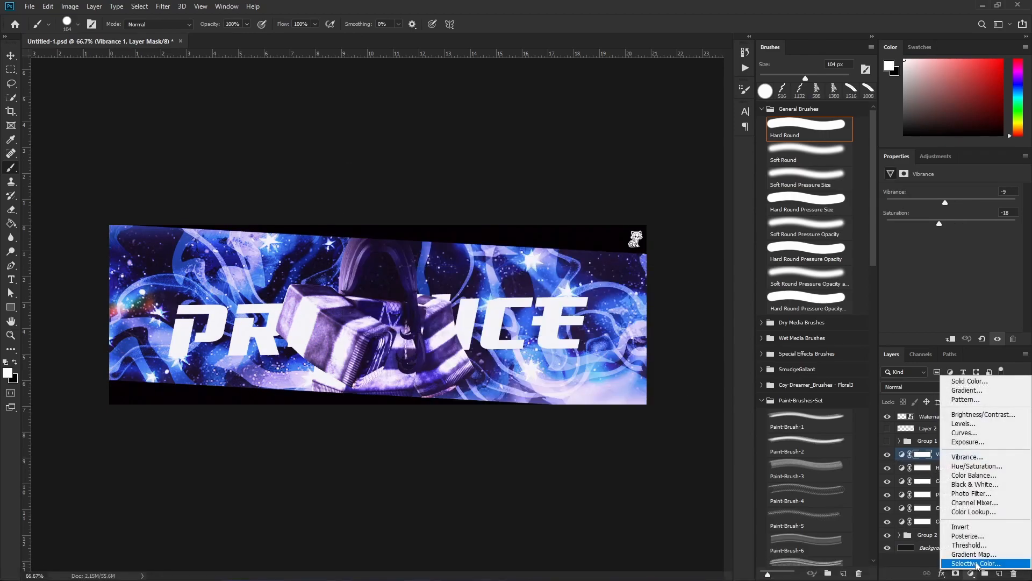
left_click(1021, 436)
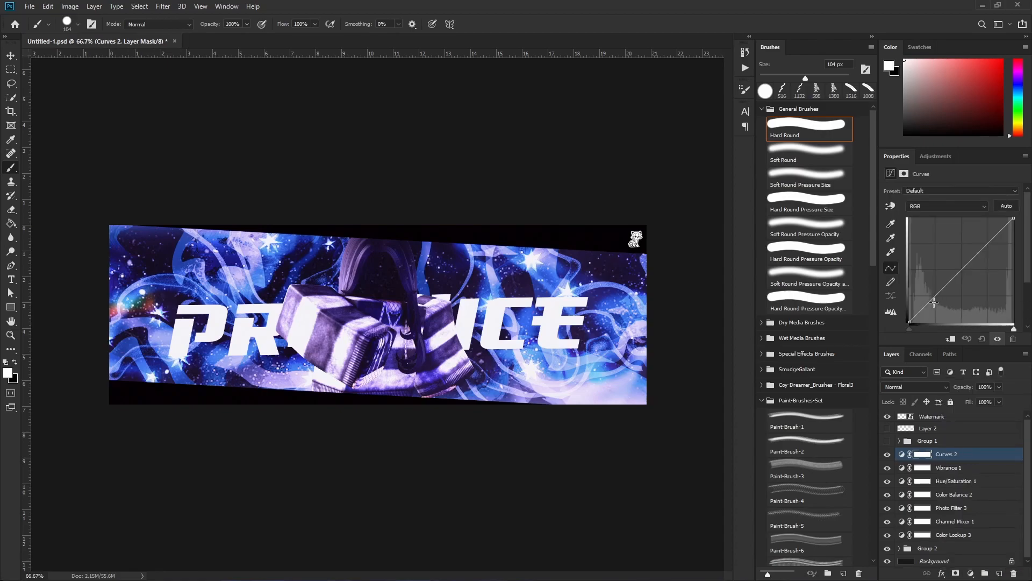
mouse_move(929, 303)
left_mouse_down()
mouse_move(922, 288)
mouse_move(928, 302)
left_mouse_up()
left_click_drag(978, 251, 965, 268)
mouse_move(929, 298)
left_mouse_down()
mouse_move(916, 237)
mouse_move(926, 300)
left_mouse_up()
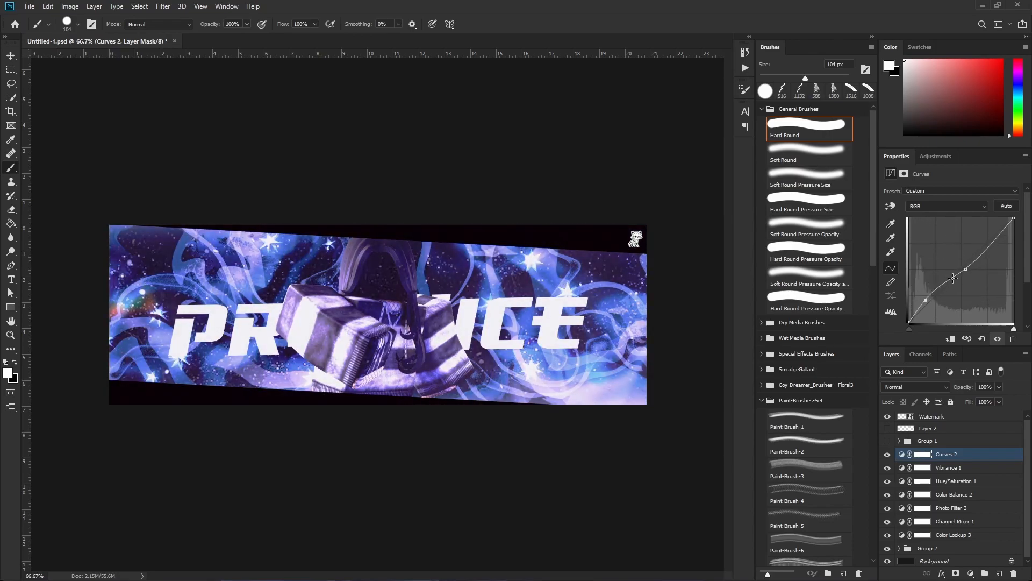
left_click_drag(966, 268, 982, 247)
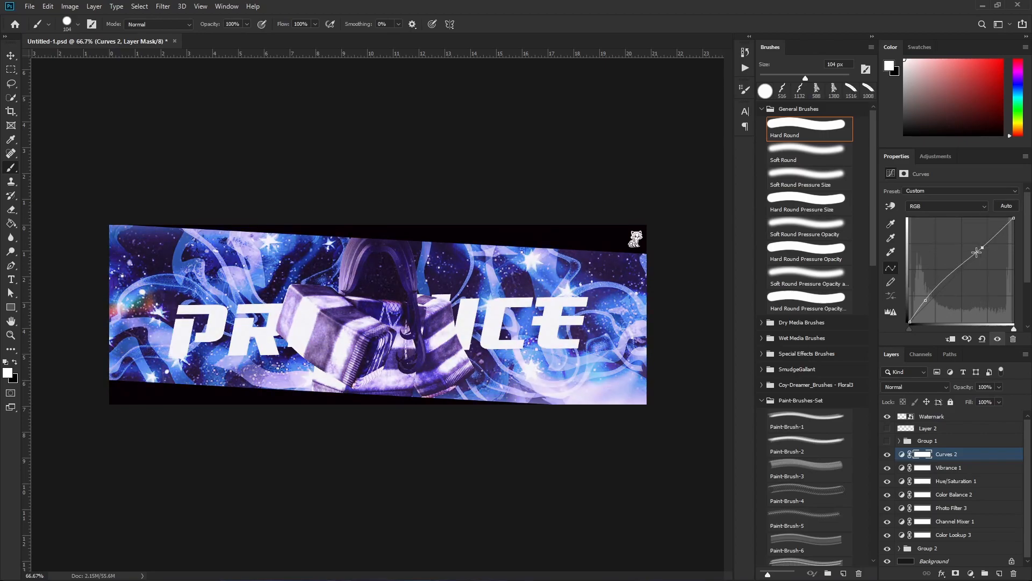
Try a Levels adjustment layer above the Curves layer, and undo it.
left_click(970, 573)
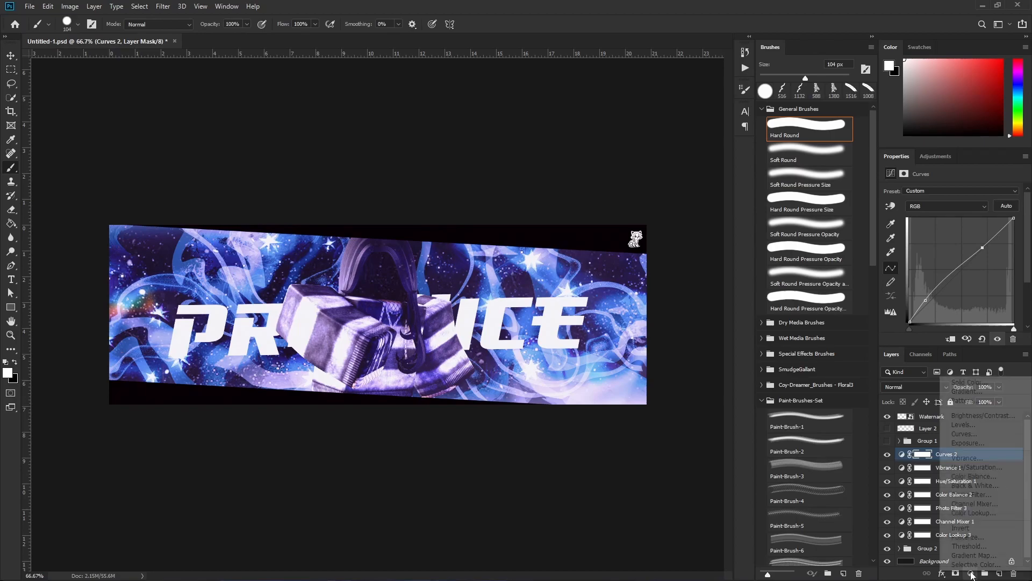
left_click(985, 427)
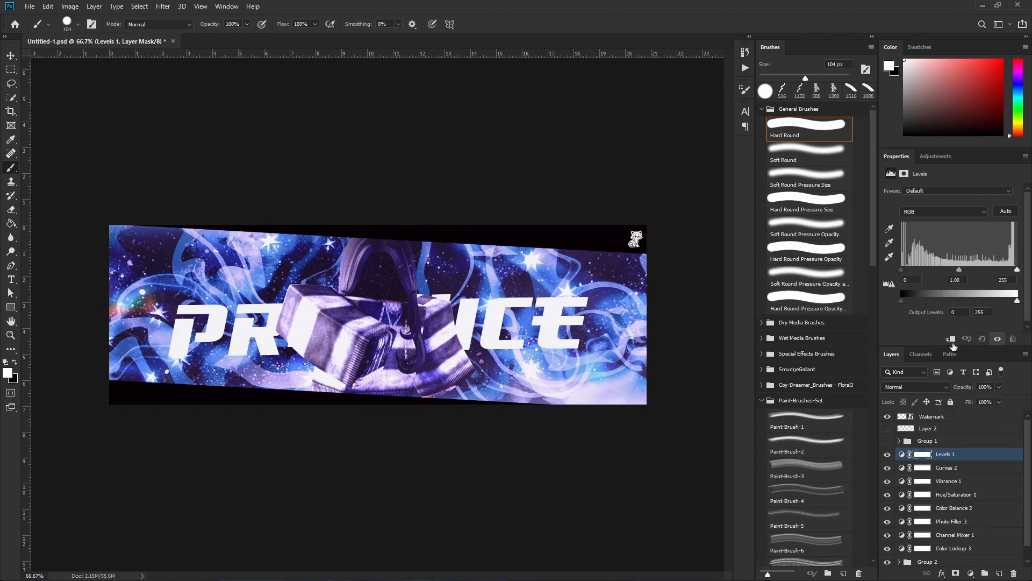
key("ctrl+z")
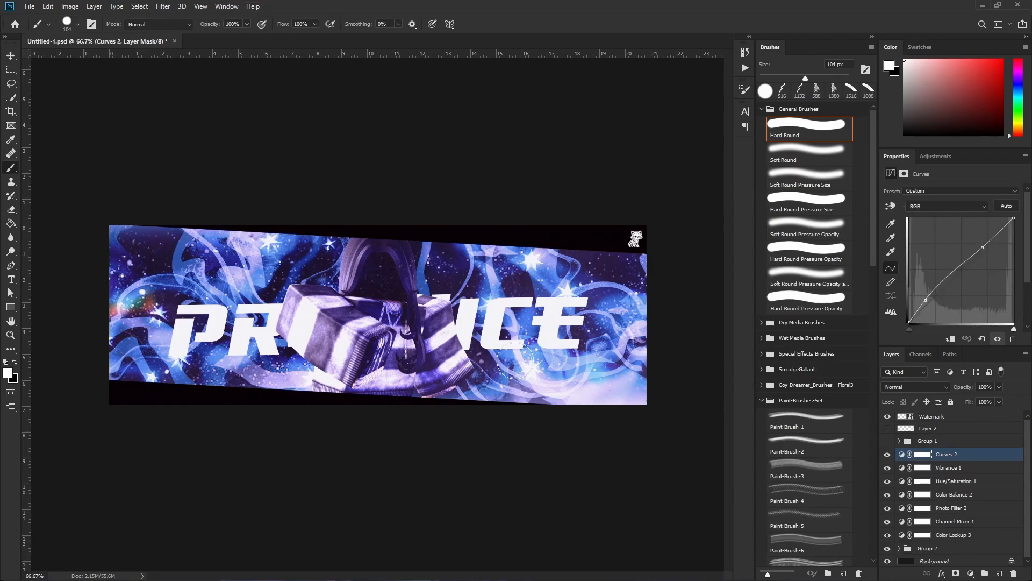
Add a Brightness/Contrast adjustment layer above the Curves layer with Brightness 11 and Contrast 2.
left_click(970, 574)
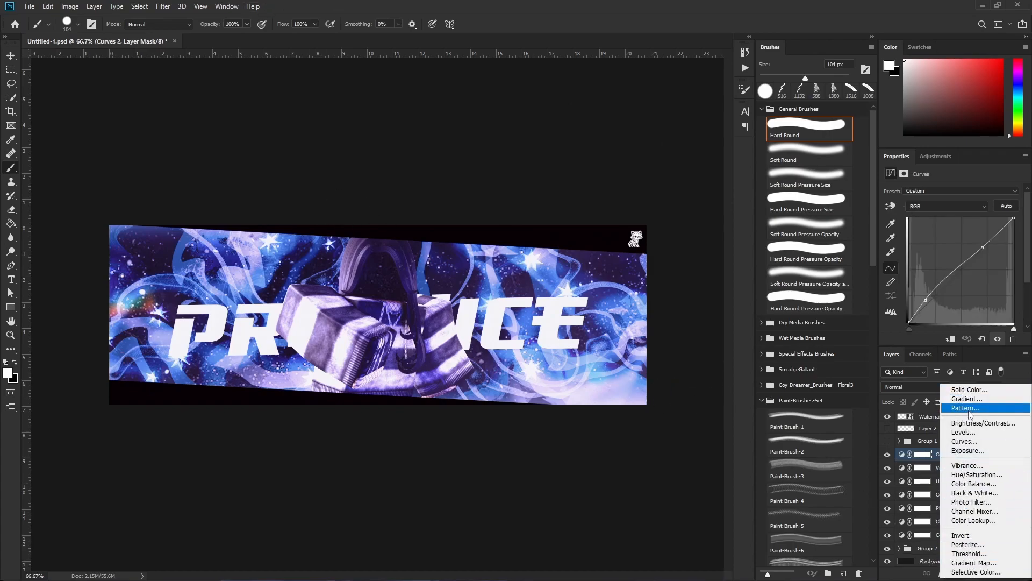
left_click(981, 423)
mouse_move(945, 222)
left_mouse_down()
mouse_move(968, 222)
mouse_move(956, 222)
left_mouse_up()
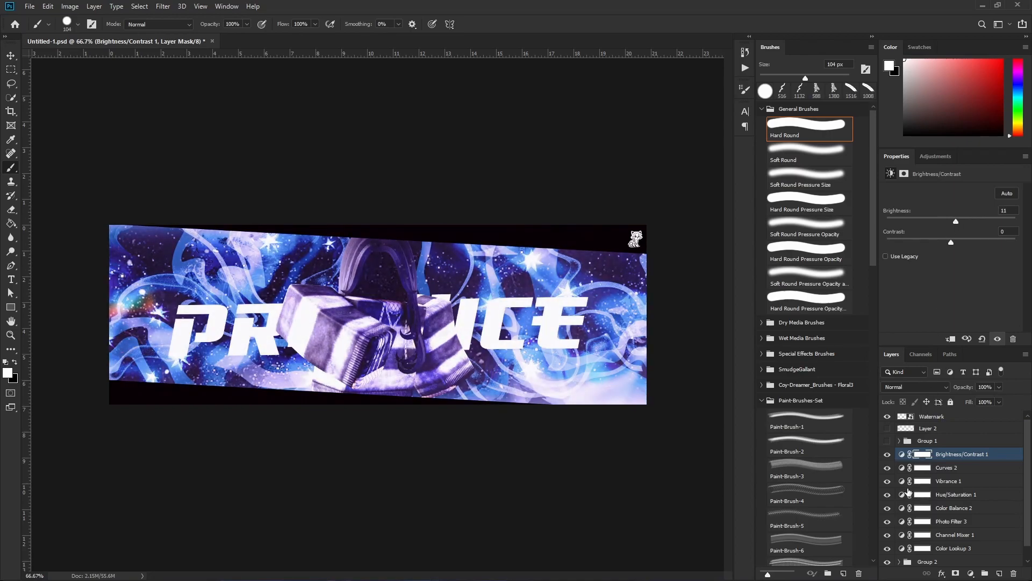
mouse_move(949, 242)
left_mouse_down()
mouse_move(970, 244)
mouse_move(953, 245)
left_mouse_up()
Add a black-to-white Gradient Fill layer above Brightness/Contrast and rasterize its fill.
left_click(971, 574)
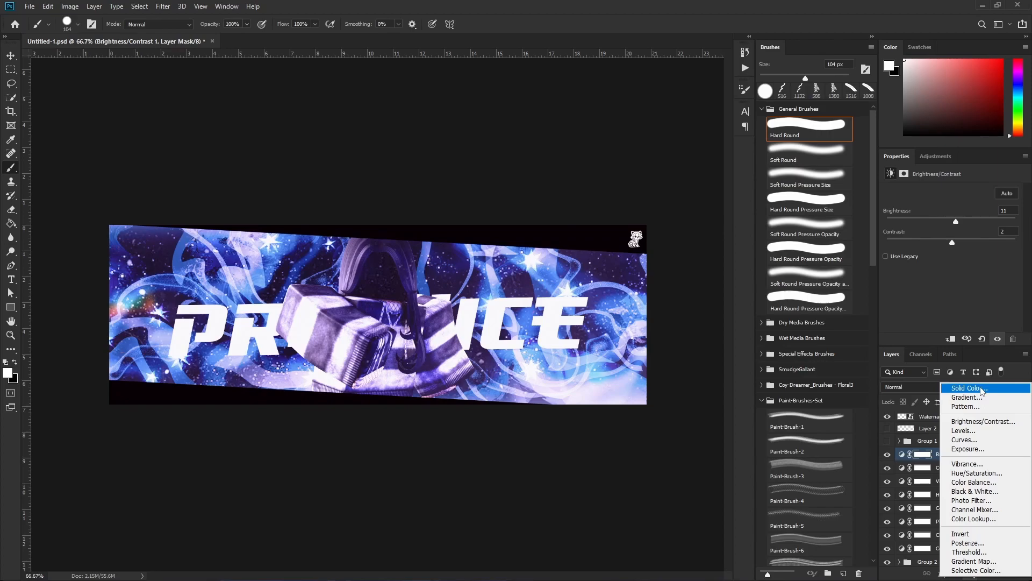
left_click(956, 397)
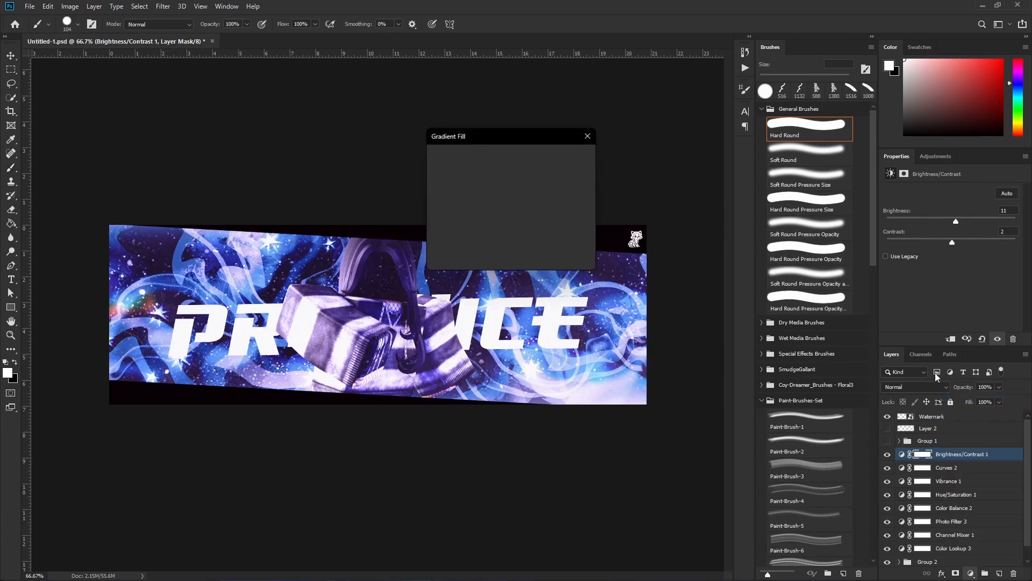
left_click(530, 157)
left_click(478, 183)
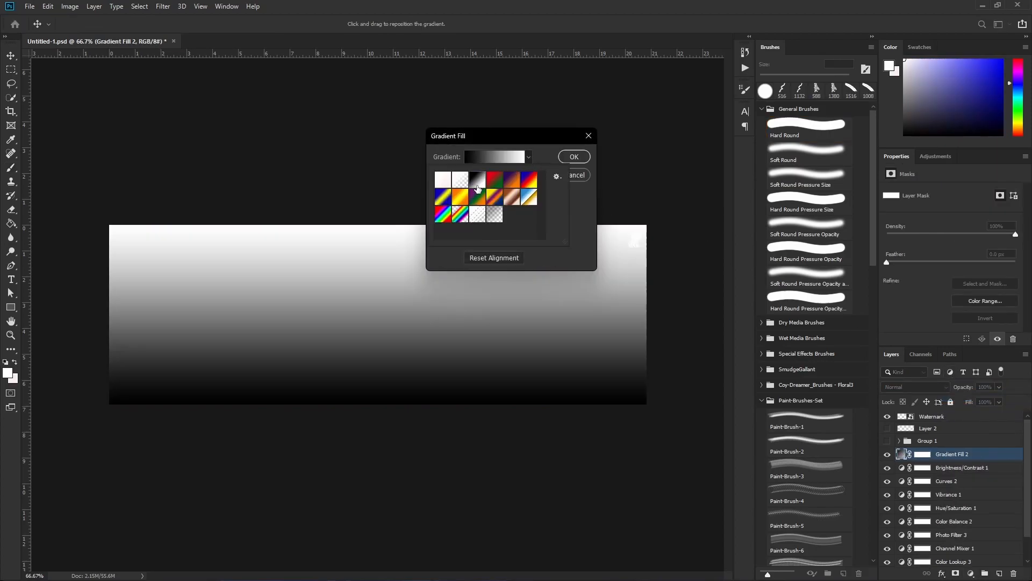
left_click(571, 156)
key("b")
left_click(571, 157)
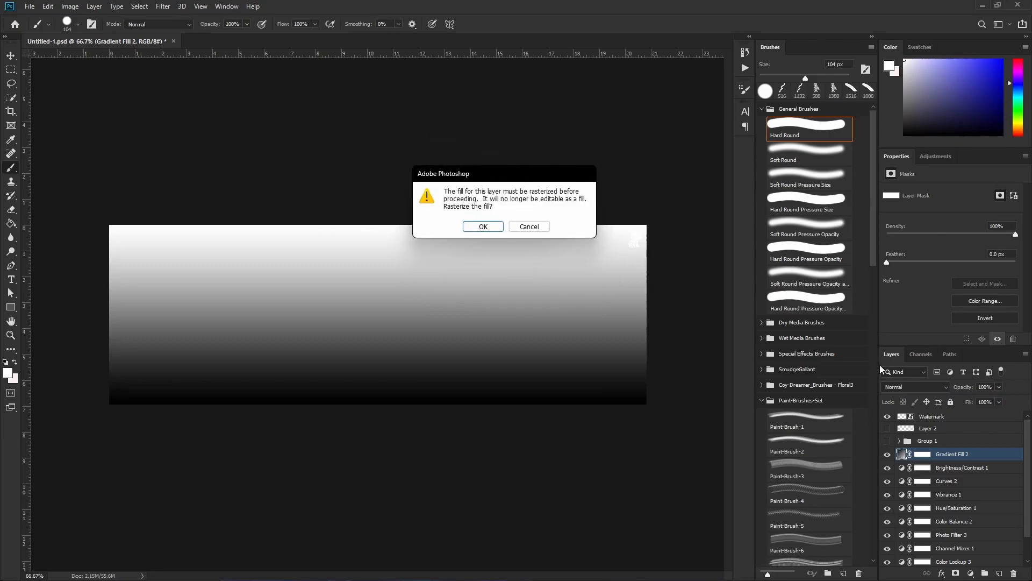
left_click(483, 226)
Set the gradient layer's blend mode to Overlay and its opacity to 58%.
left_click(905, 386)
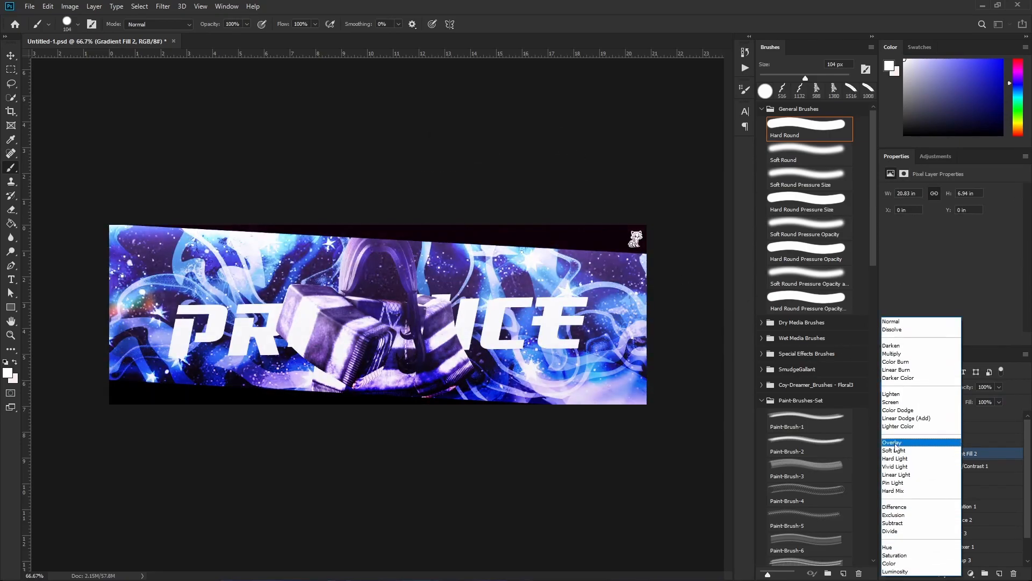
left_click(895, 443)
left_click(998, 388)
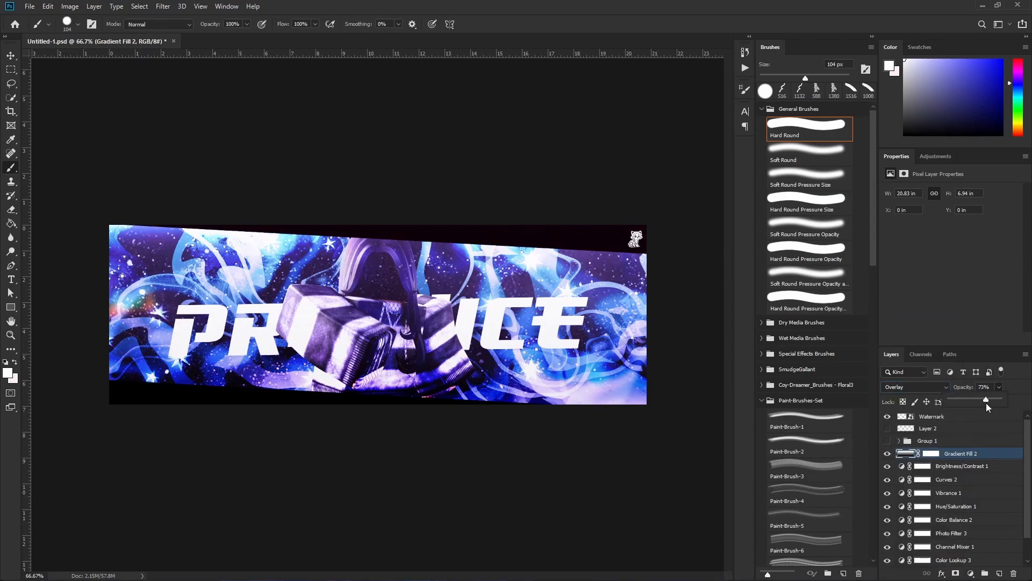
left_click_drag(987, 402, 979, 405)
Choose the Paint-Brush-2 brush from the Paint-Brushes-Set.
left_click(782, 441)
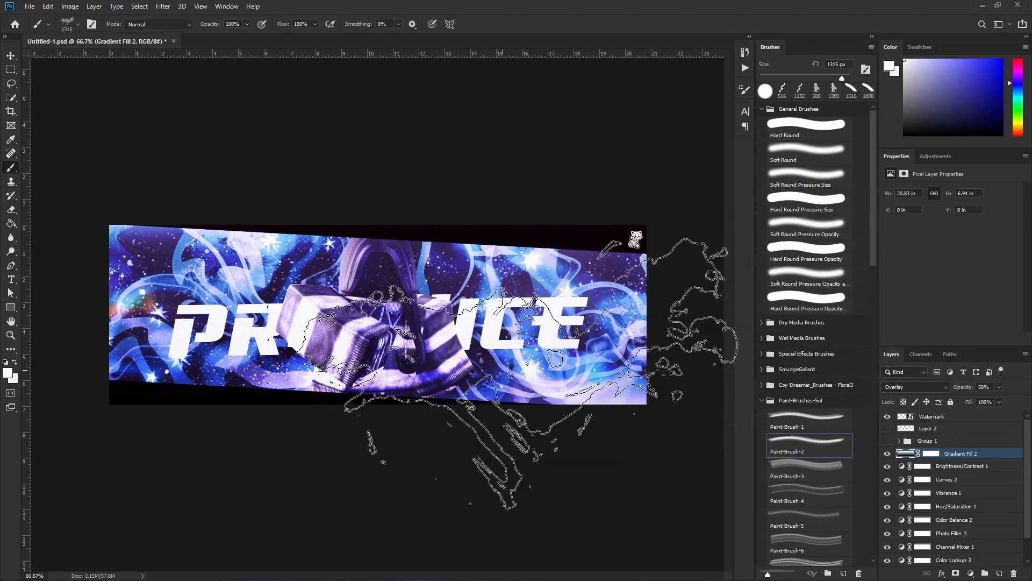